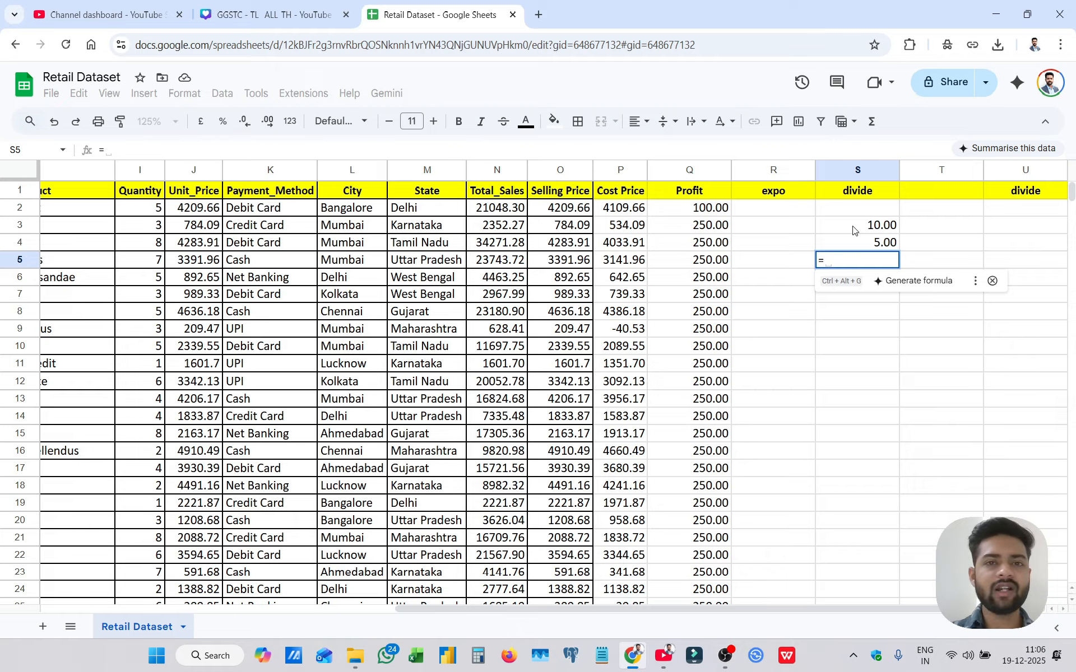
# Complete the formula in cell S5 to divide S3 by S4
pyautogui.click(853, 231)
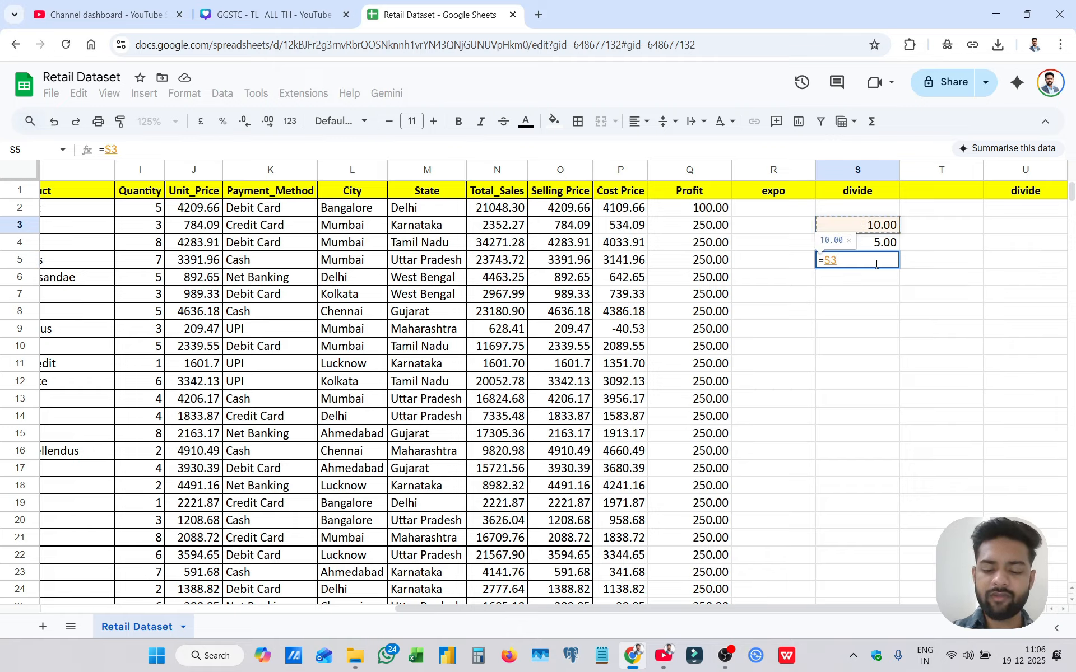
pyautogui.write('/')
pyautogui.click(886, 243)
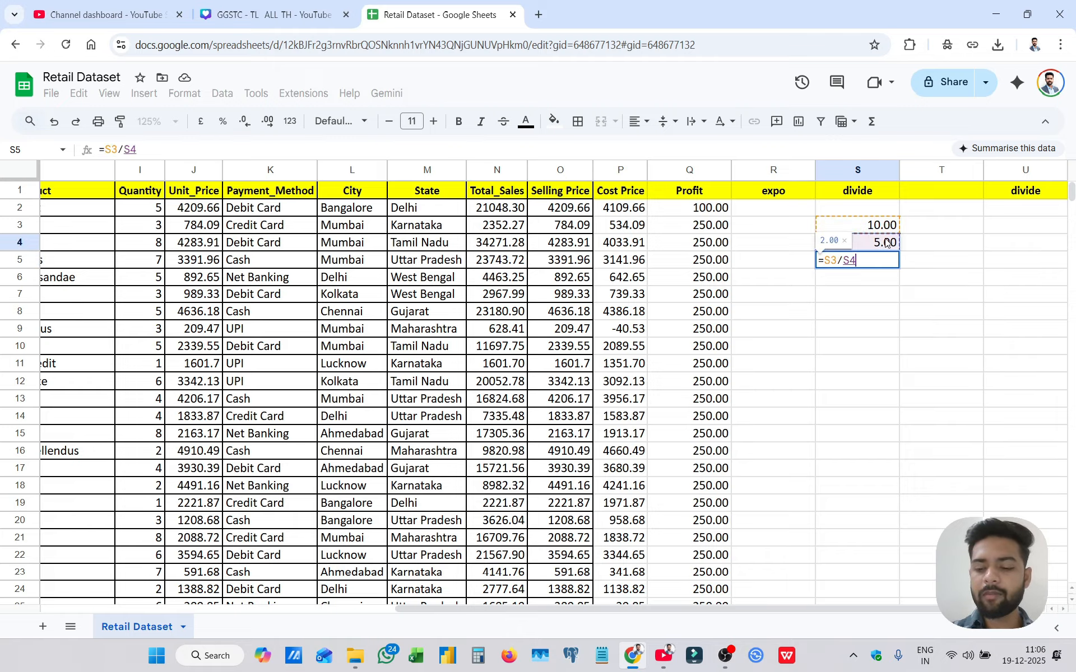
pyautogui.press('Return')
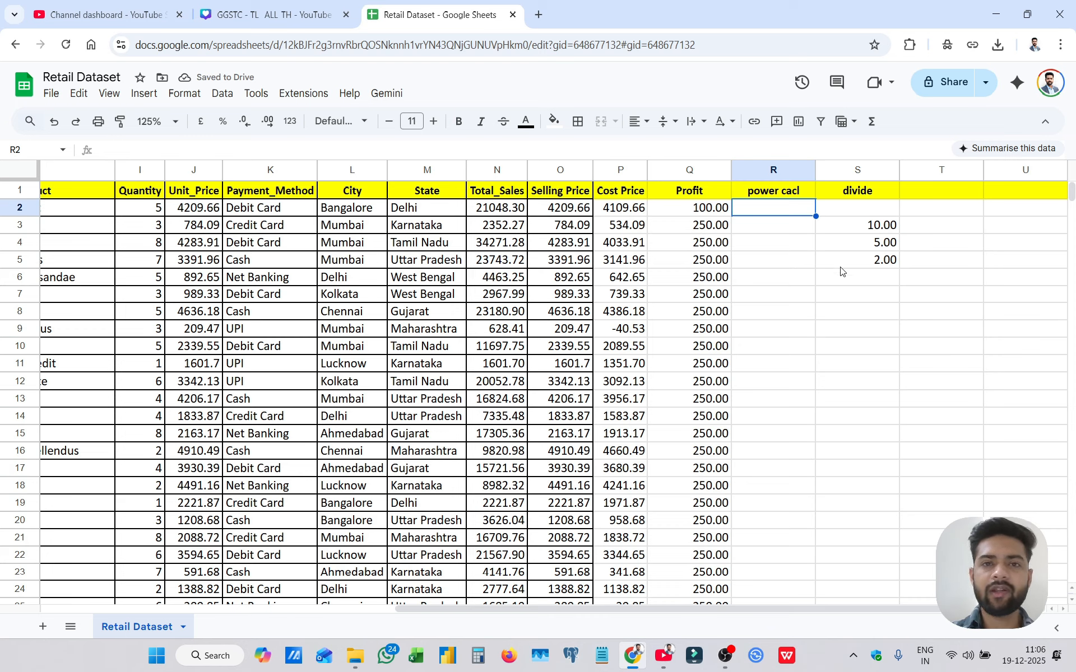
# Calculate 5 raised to the power 2 in cell R3 with the POWER function, and reject the suggested auto-fill
pyautogui.click(793, 232)
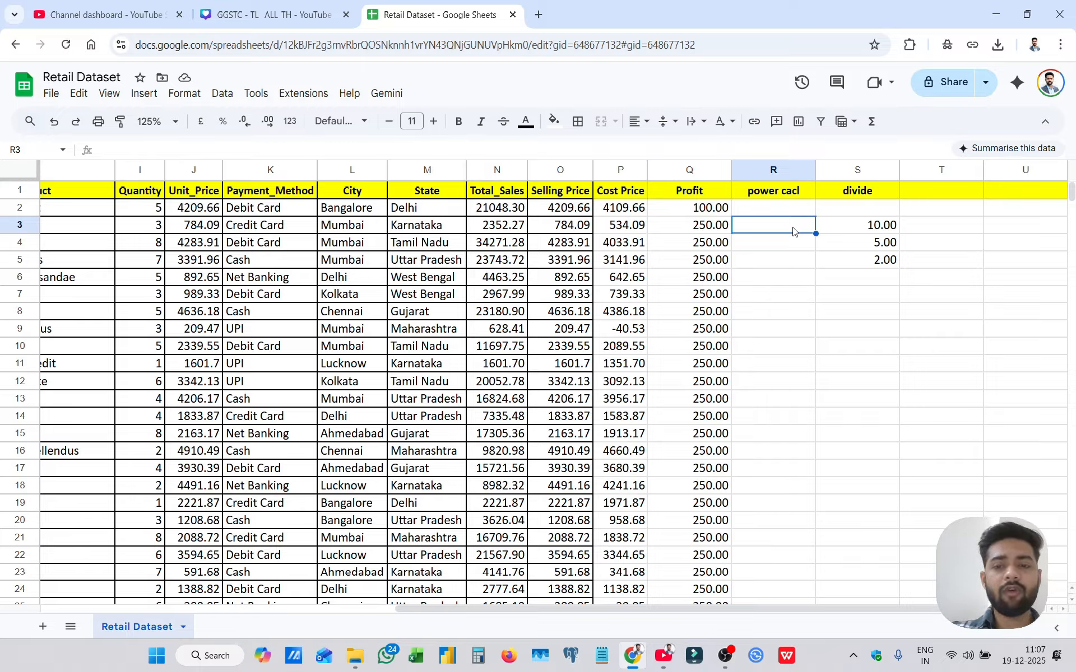
pyautogui.write('=')
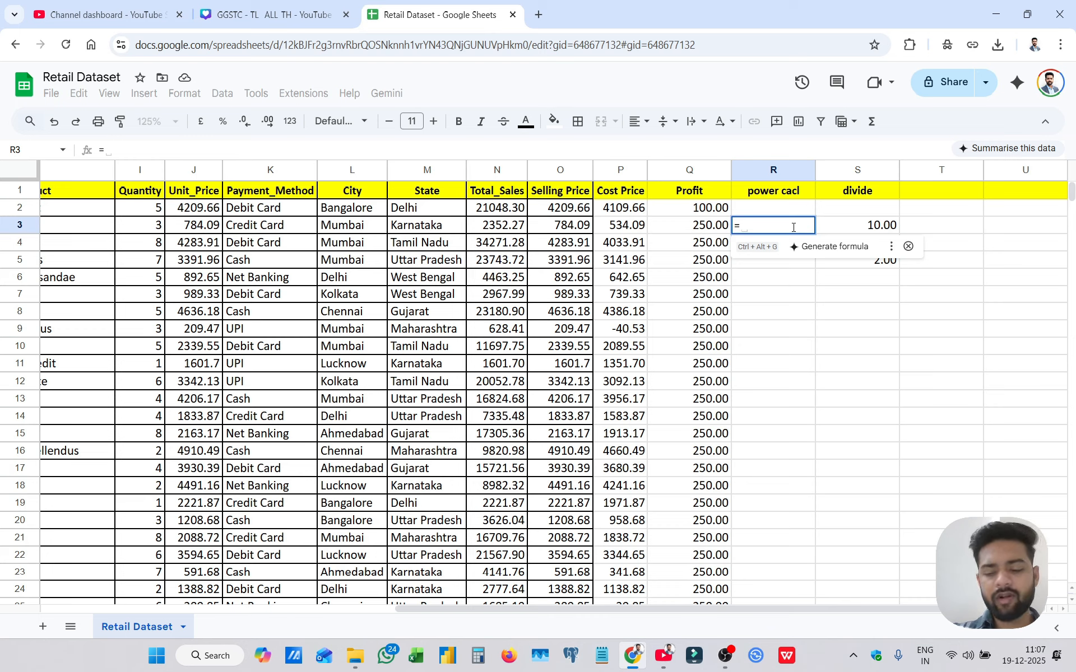
pyautogui.write('powe')
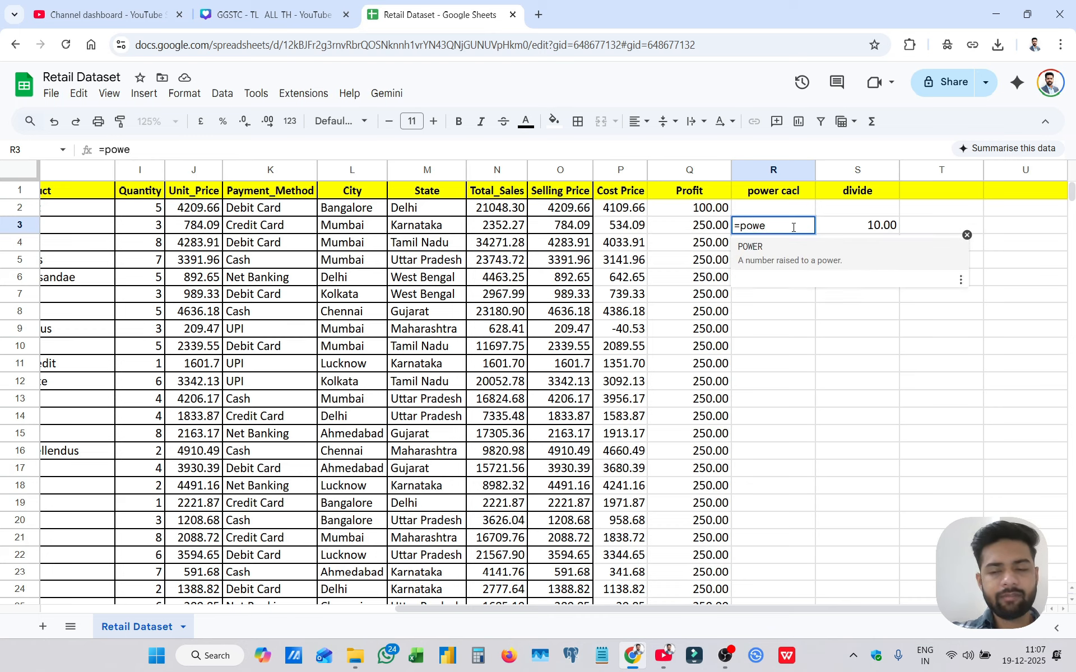
pyautogui.press('Tab')
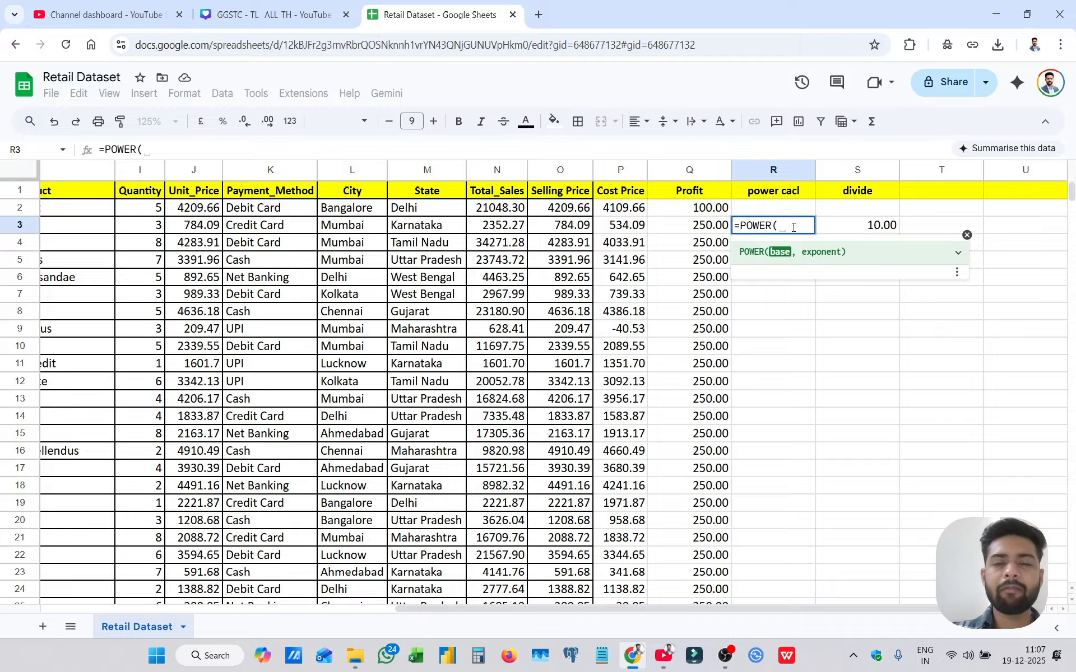
pyautogui.write('5')
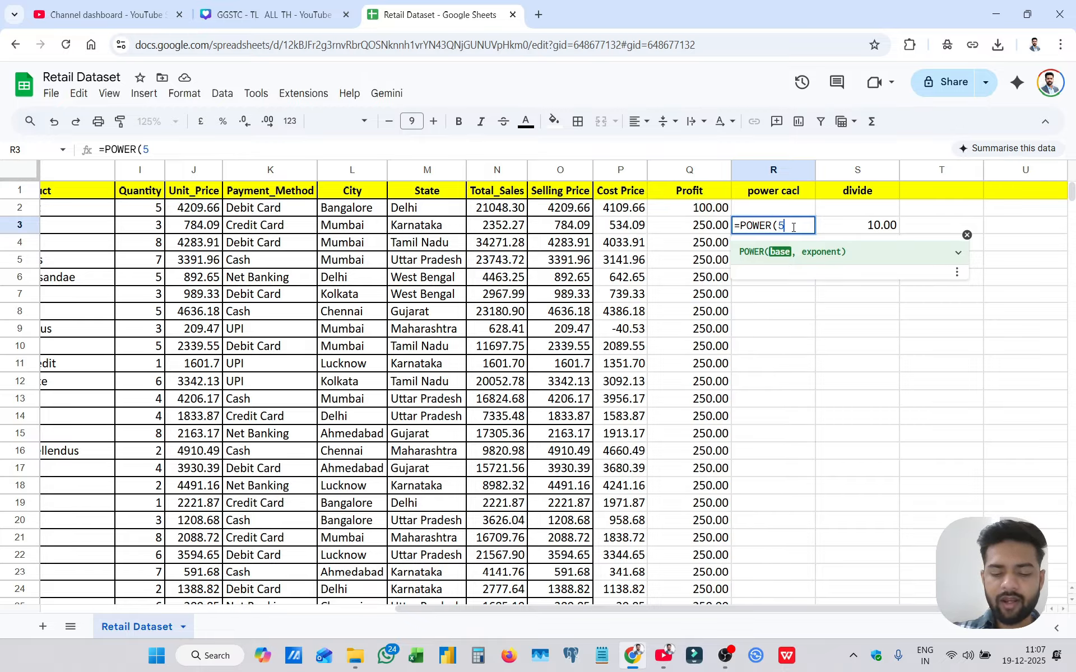
pyautogui.write(',')
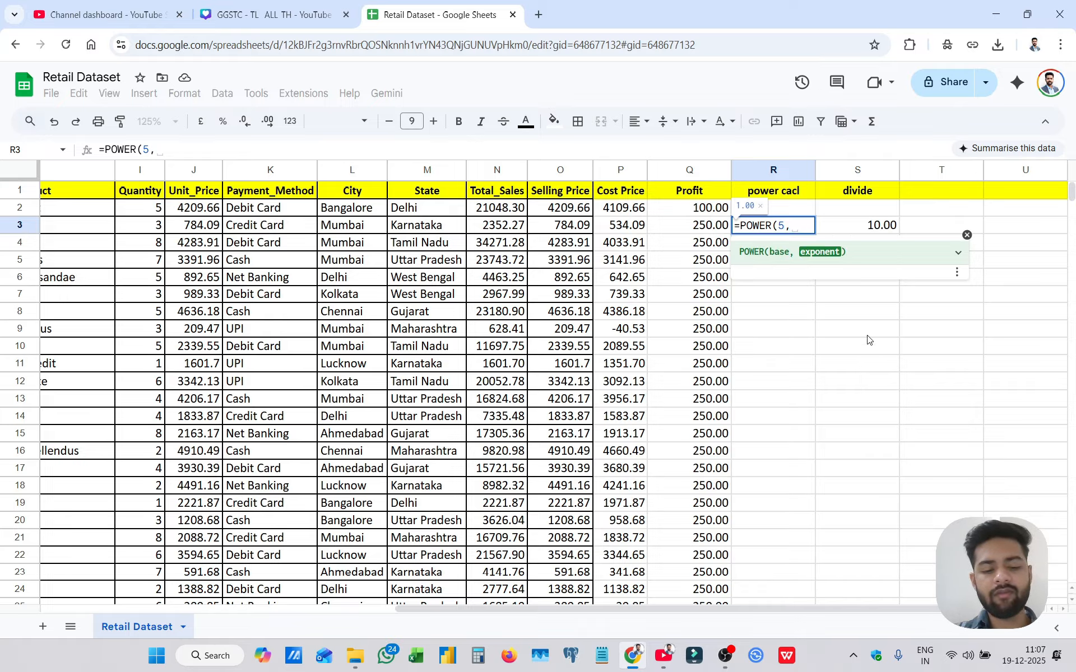
pyautogui.write('2')
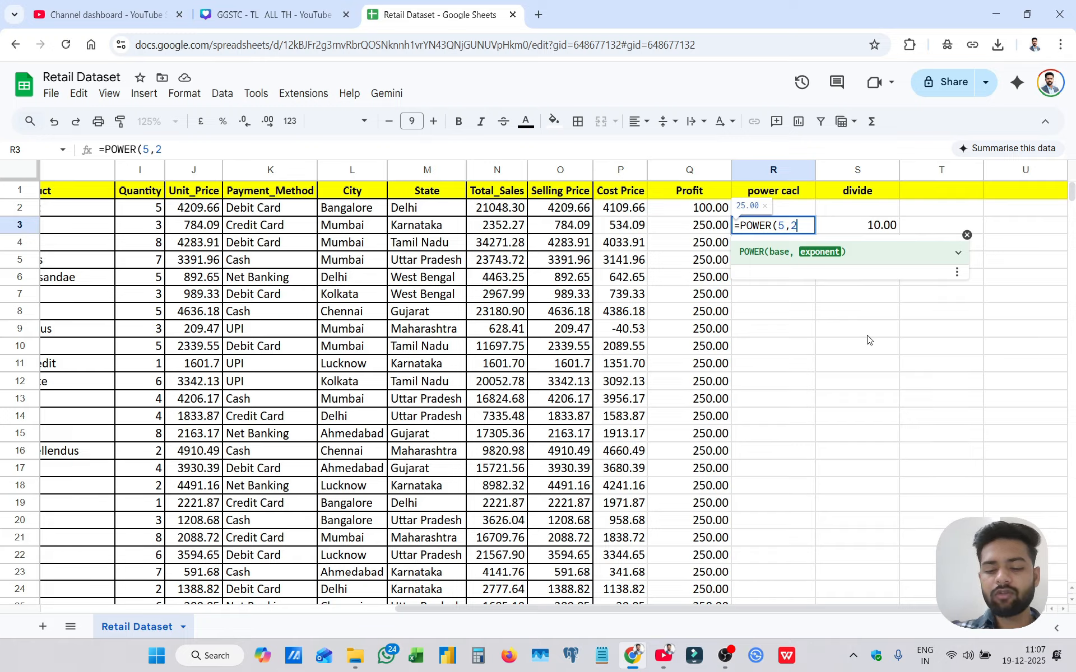
pyautogui.write(')')
pyautogui.press('Return')
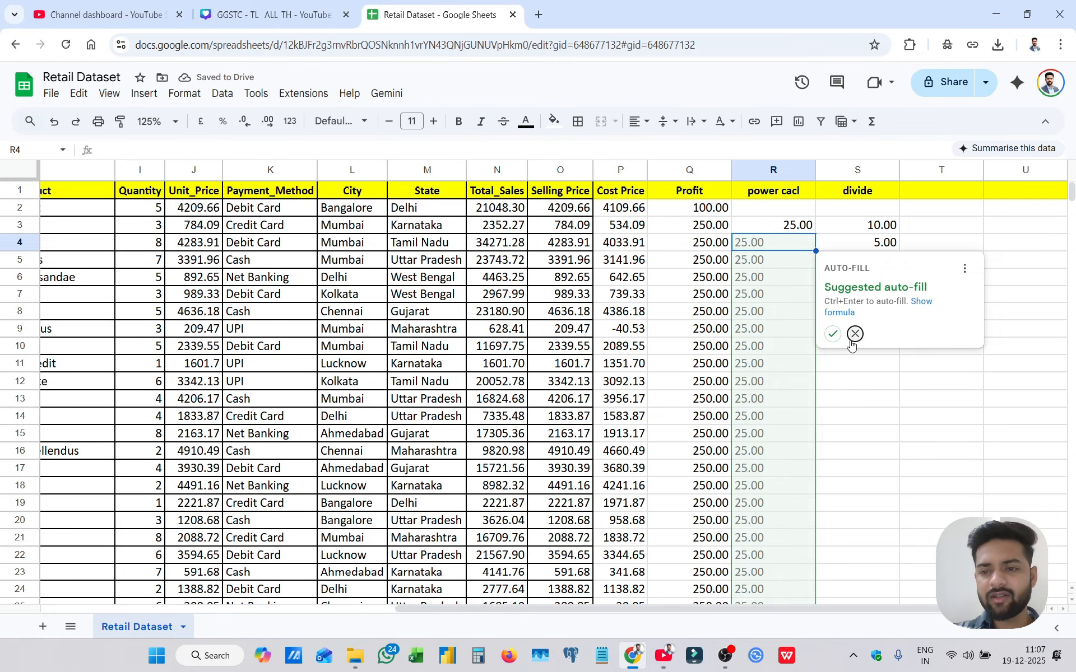
pyautogui.click(854, 334)
pyautogui.click(783, 227)
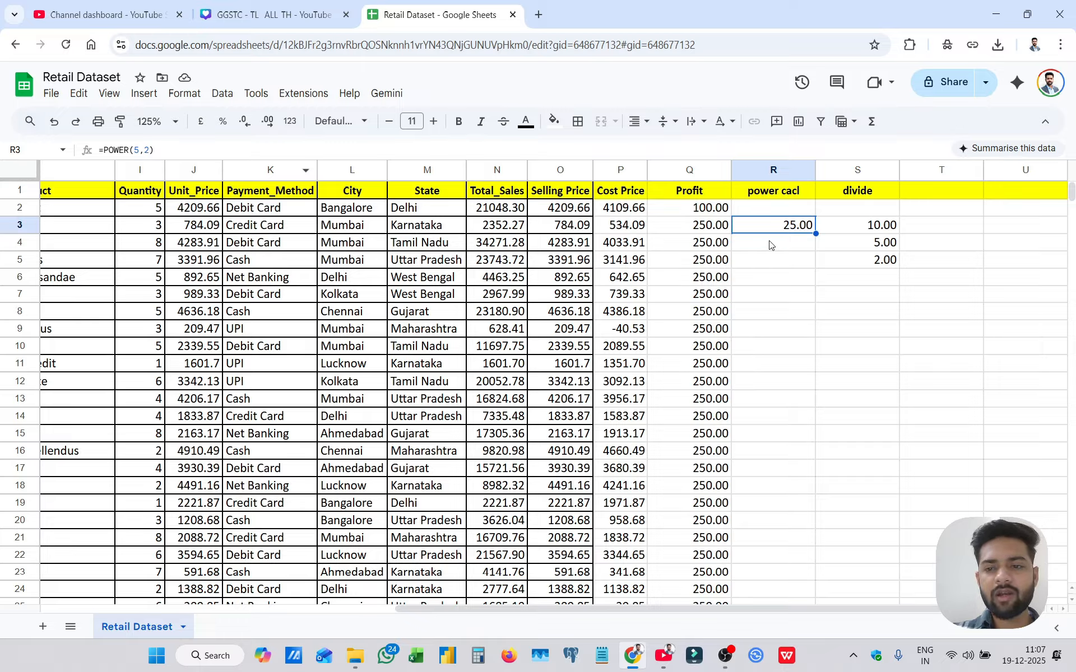
# Calculate 5 raised to the power 3 in cell R4 with the POWER function
pyautogui.click(770, 245)
pyautogui.write('=')
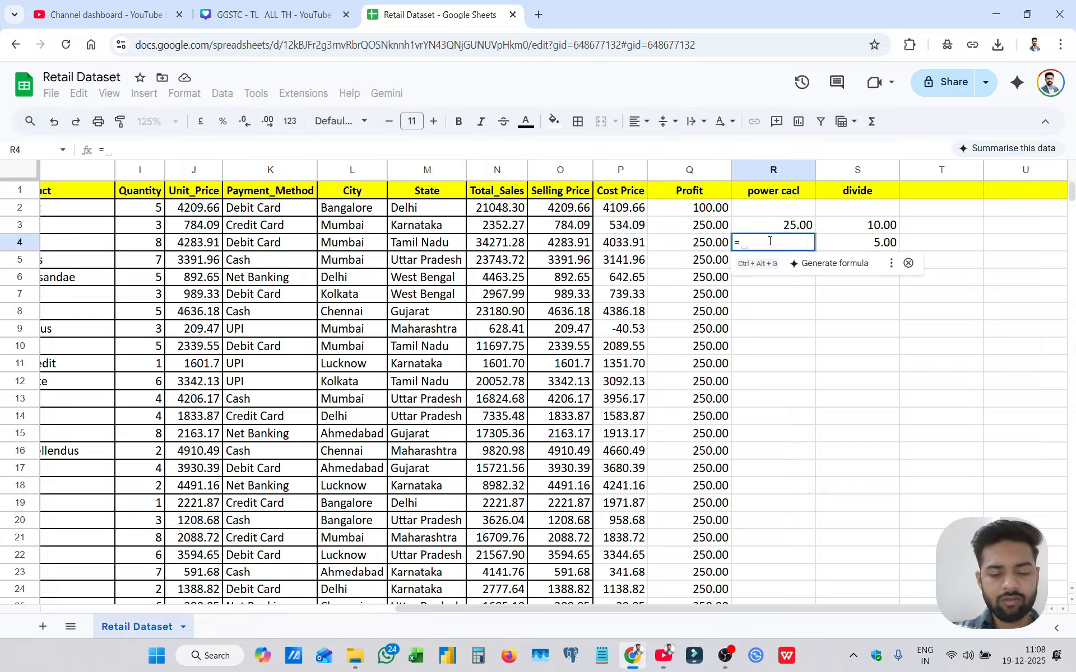
pyautogui.write('powe')
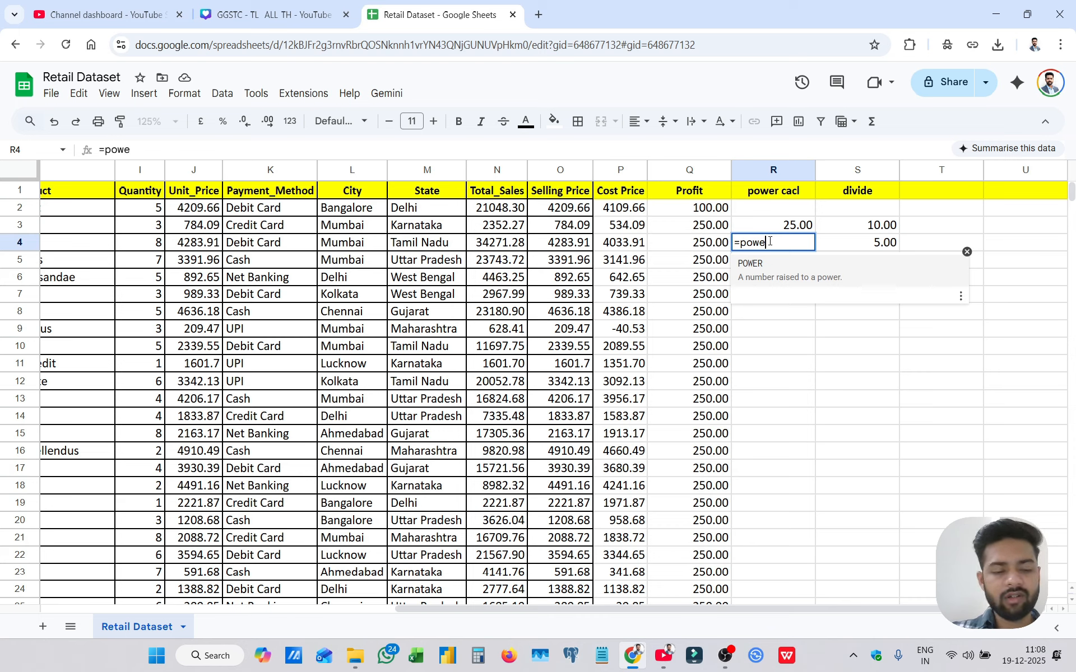
pyautogui.press('Tab')
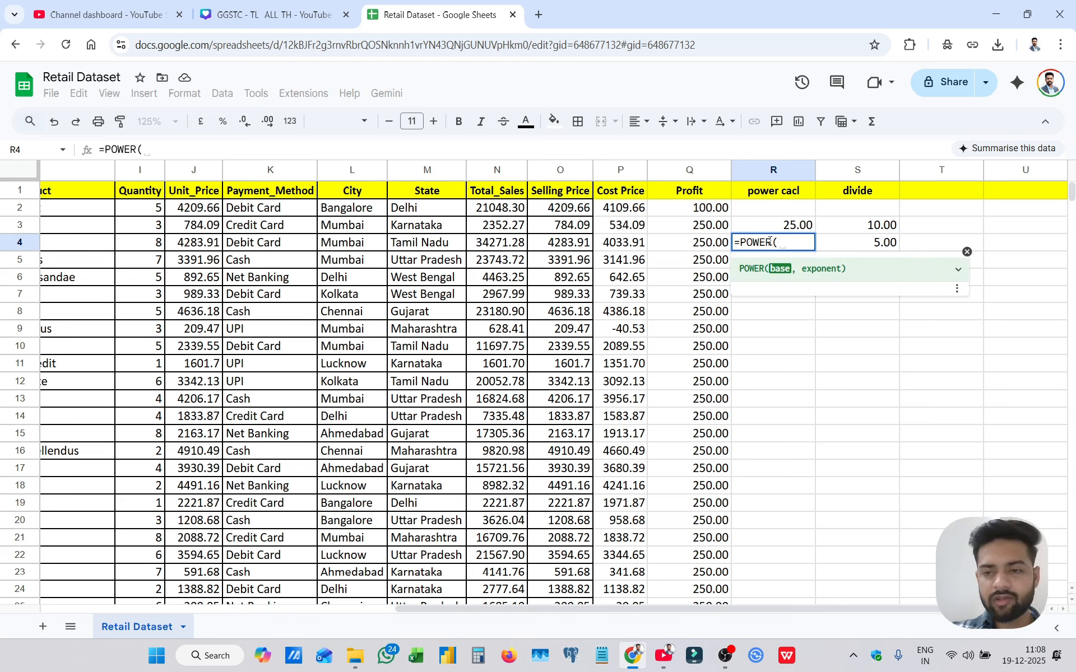
pyautogui.write('5,')
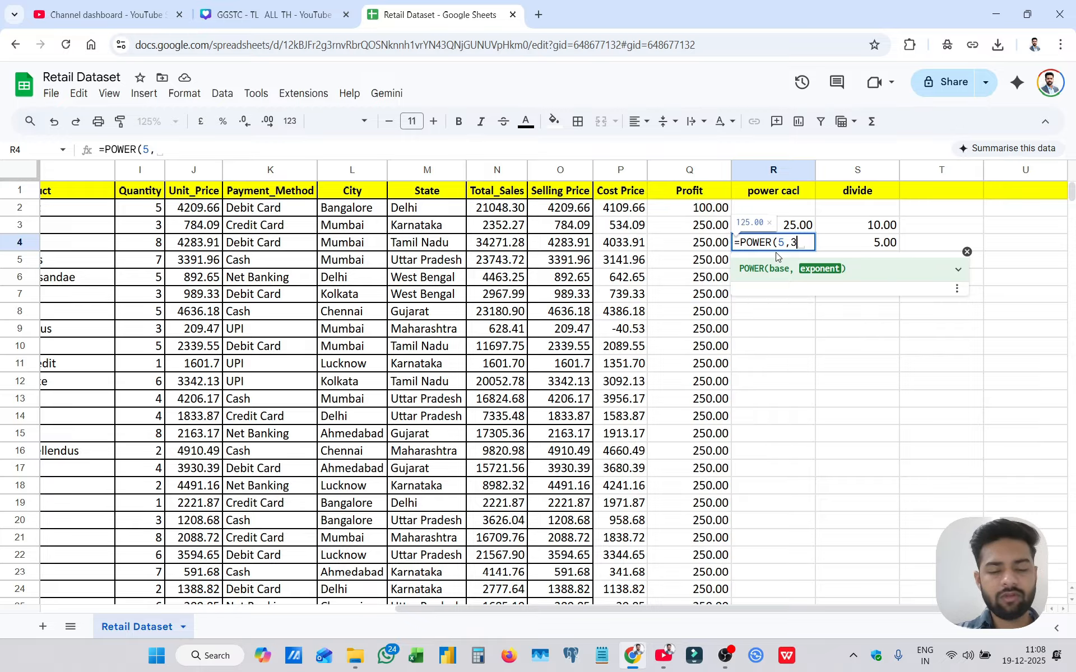
pyautogui.write('3')
pyautogui.press('Return')
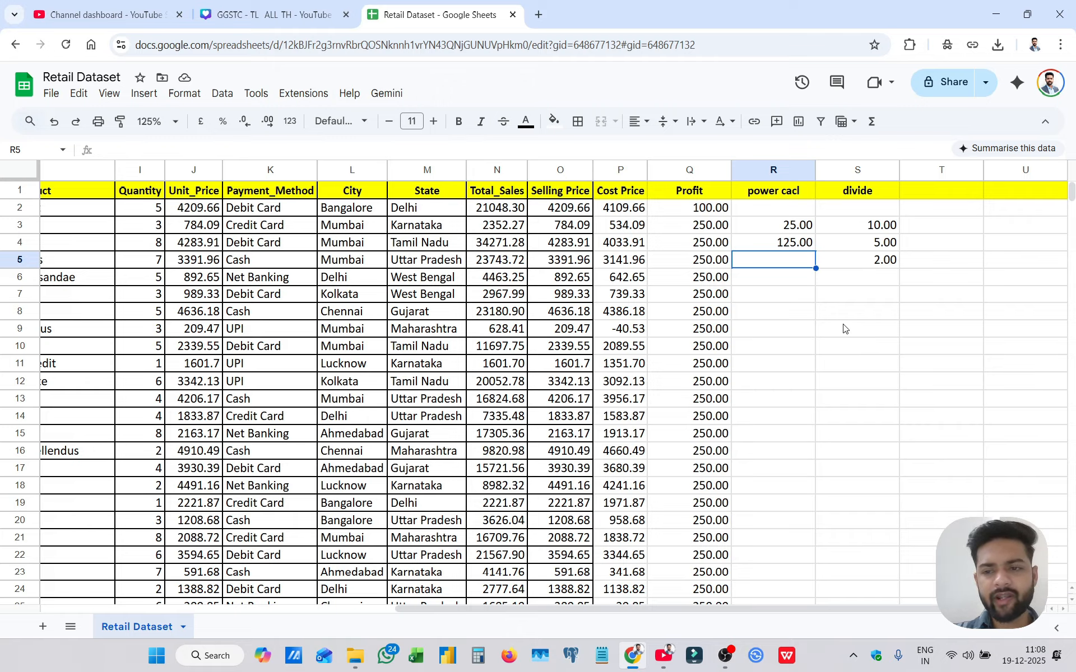
pyautogui.moveTo(707, 331); pyautogui.dragTo(708, 417)
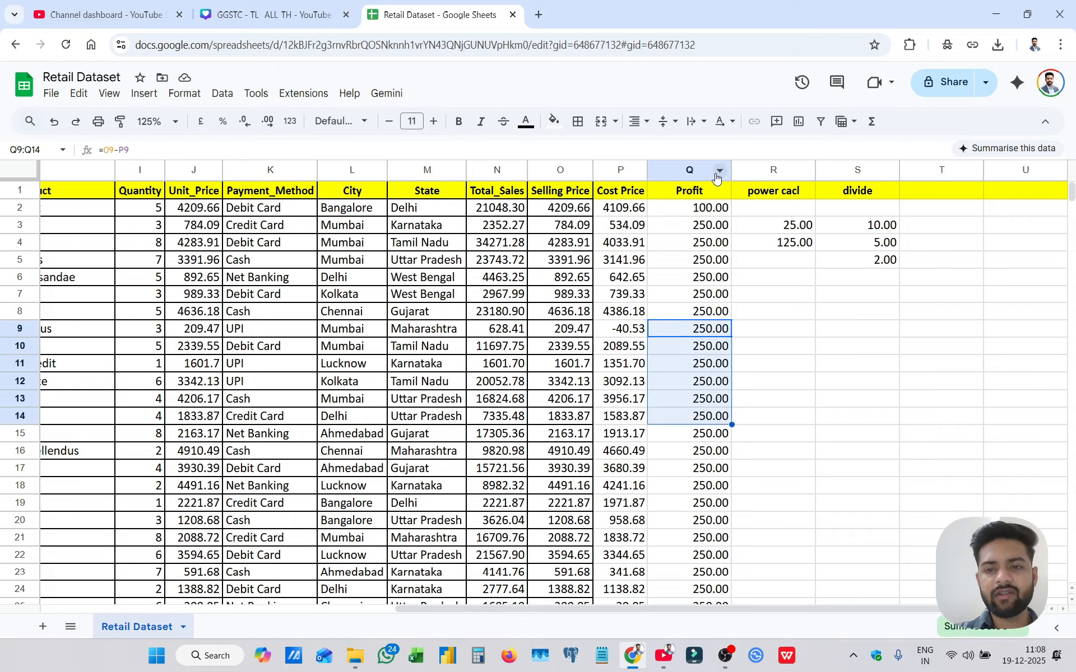
pyautogui.moveTo(701, 209); pyautogui.dragTo(695, 399)
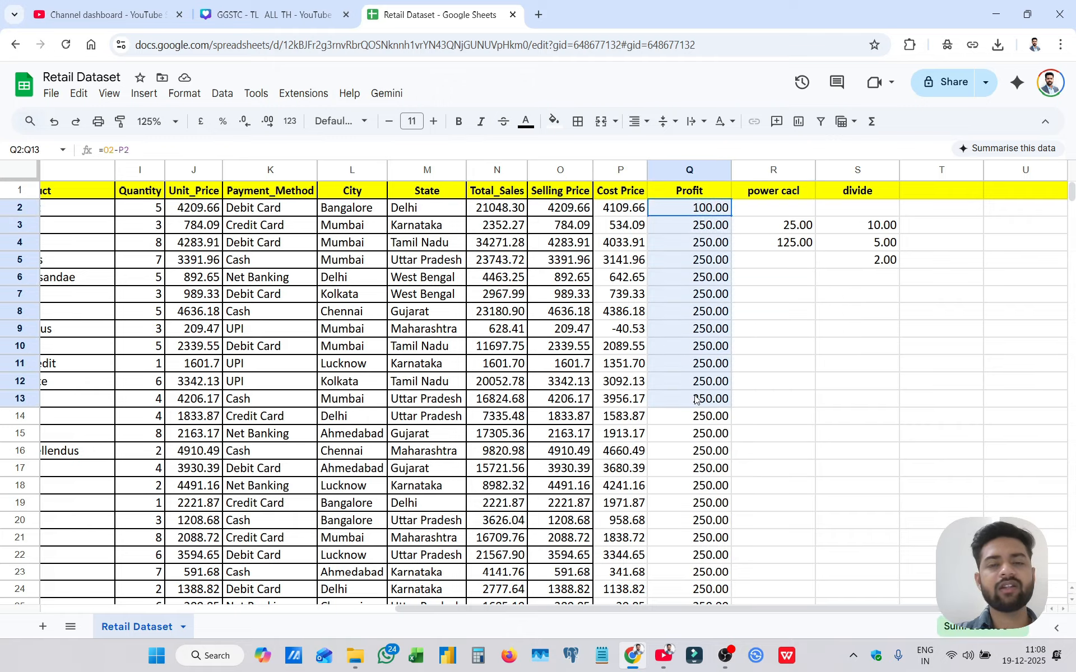
# Add the first four Profit values in cell S7 with the formula =Q2+Q3+Q4+Q5
pyautogui.click(835, 295)
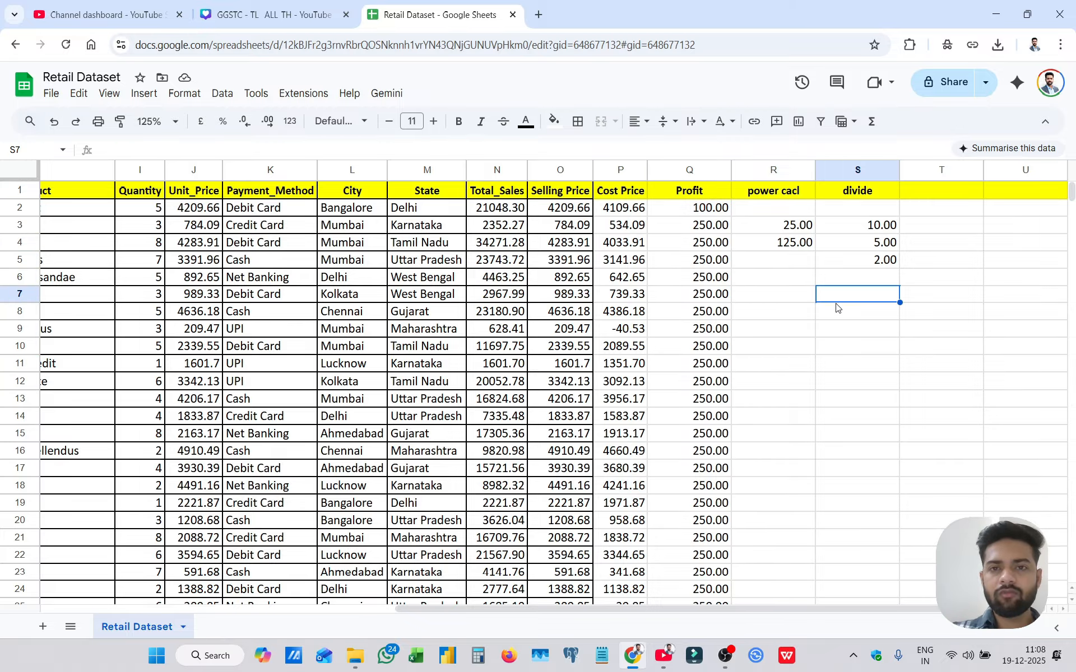
pyautogui.write('=')
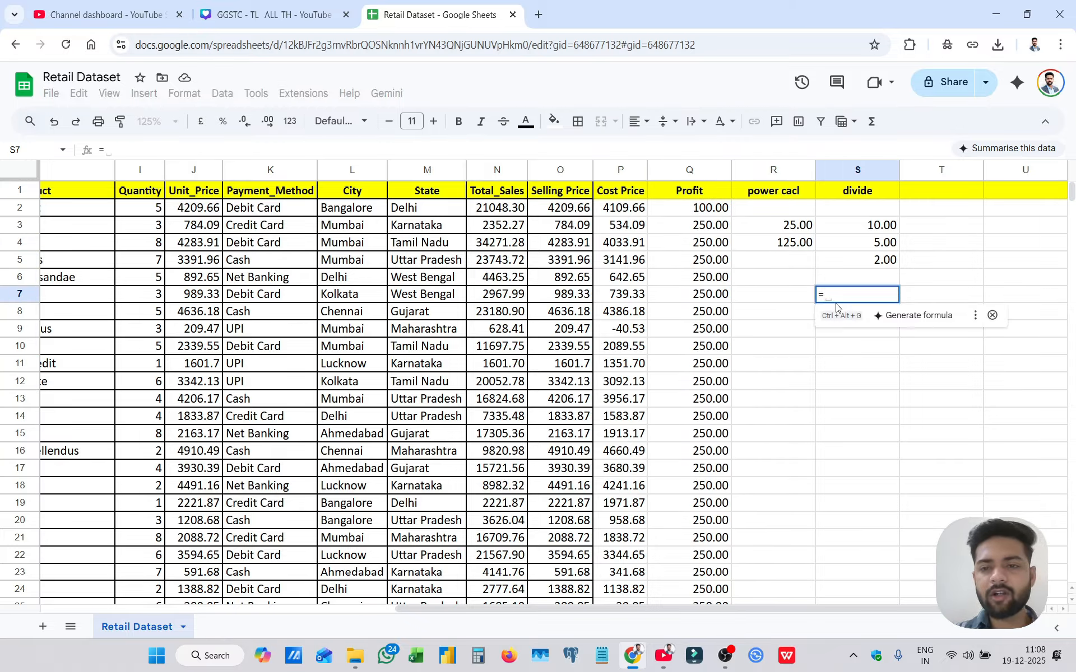
pyautogui.moveTo(706, 208); pyautogui.dragTo(700, 381)
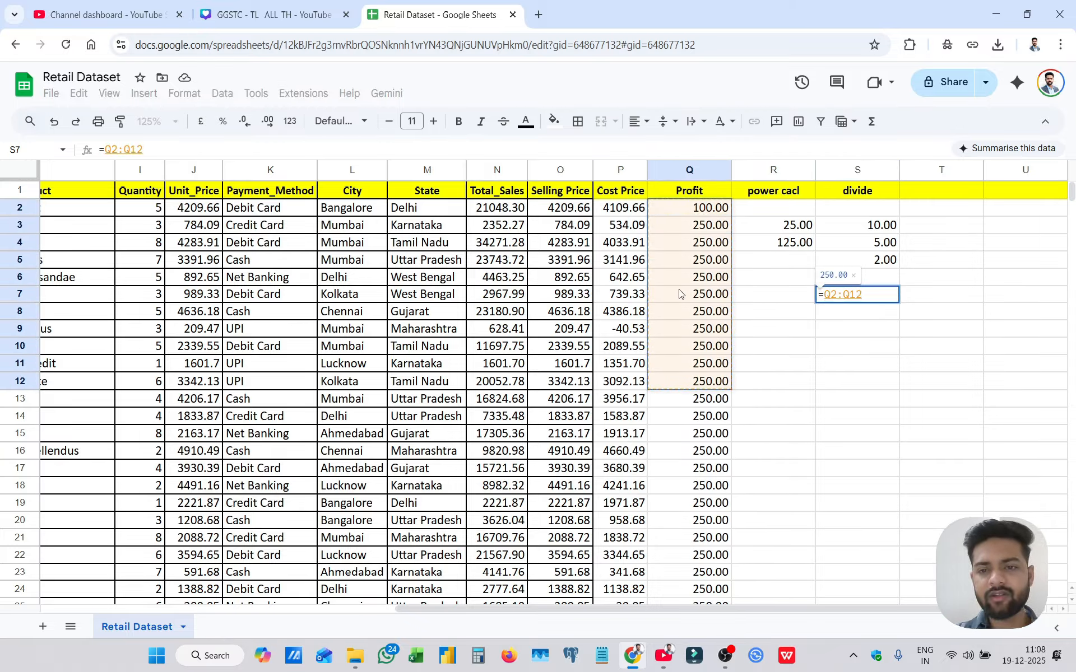
pyautogui.click(692, 209)
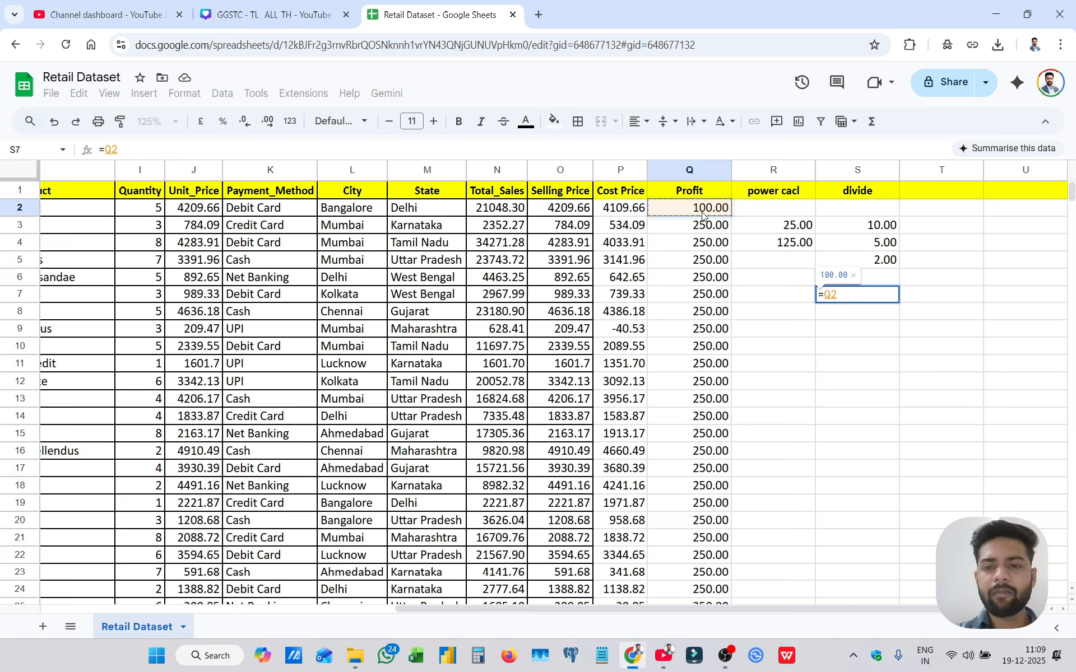
pyautogui.moveTo(705, 217); pyautogui.dragTo(699, 348)
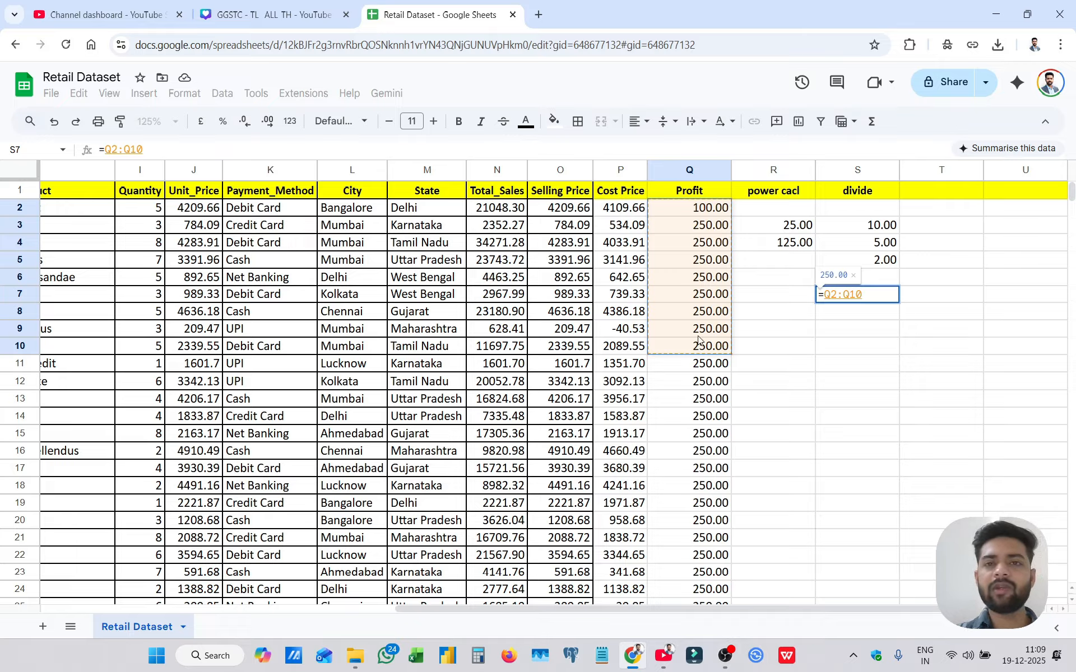
pyautogui.click(704, 217)
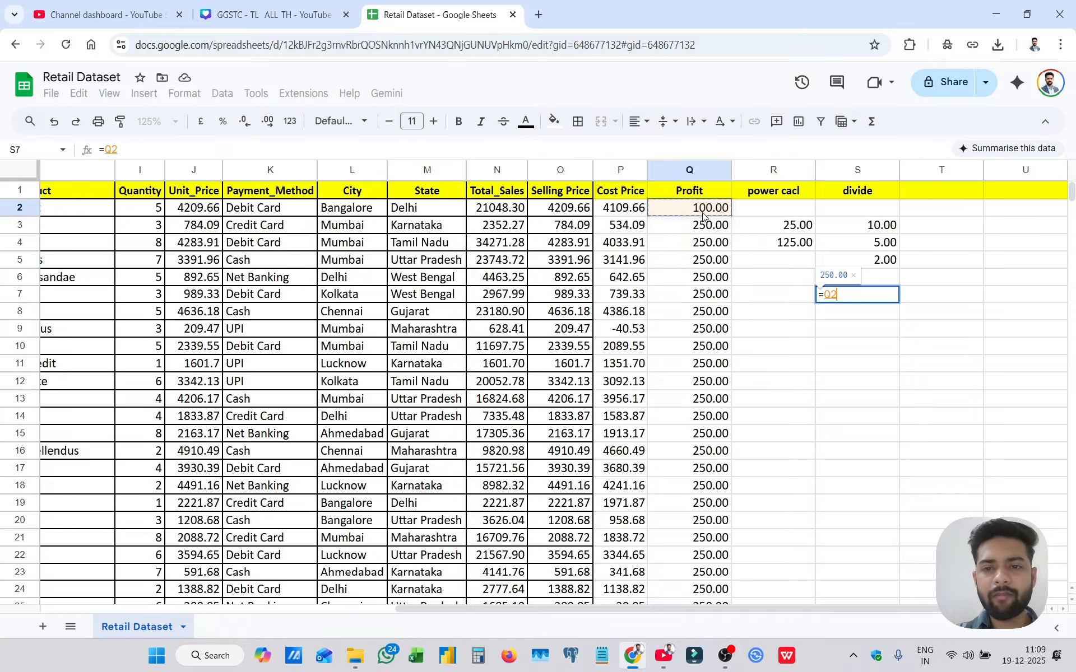
pyautogui.write('+')
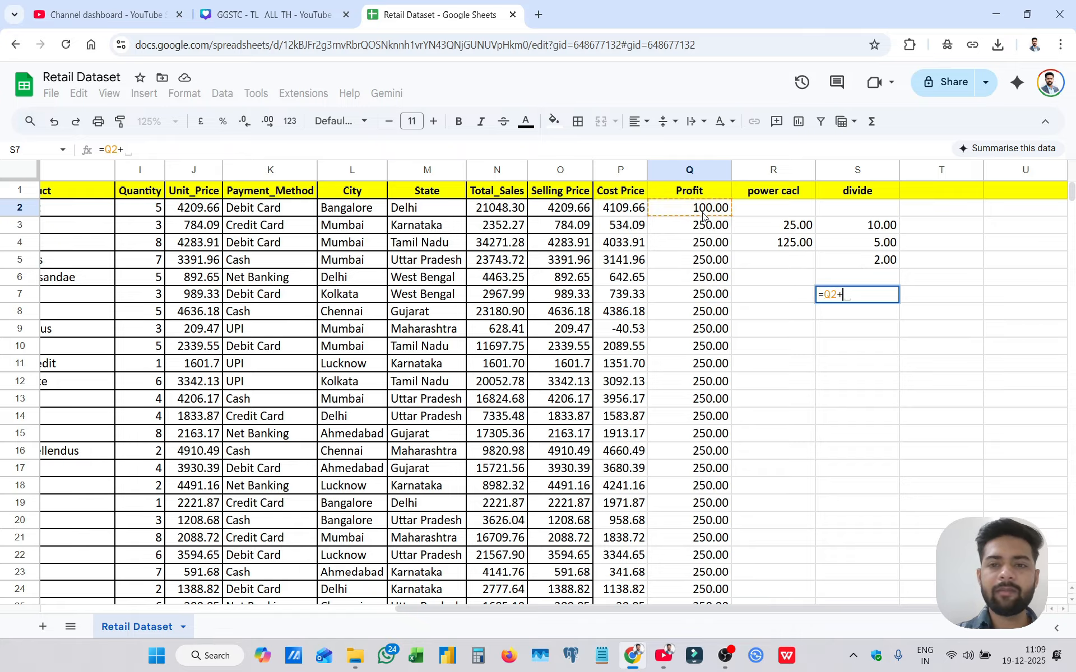
pyautogui.click(703, 219)
pyautogui.write('+')
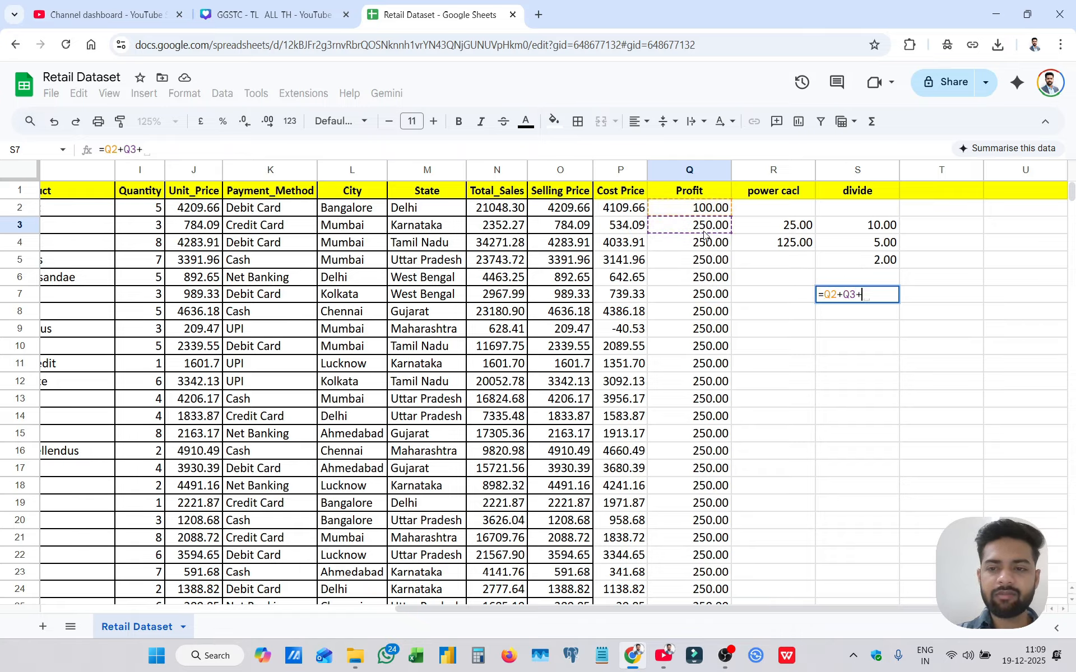
pyautogui.click(708, 248)
pyautogui.write('+')
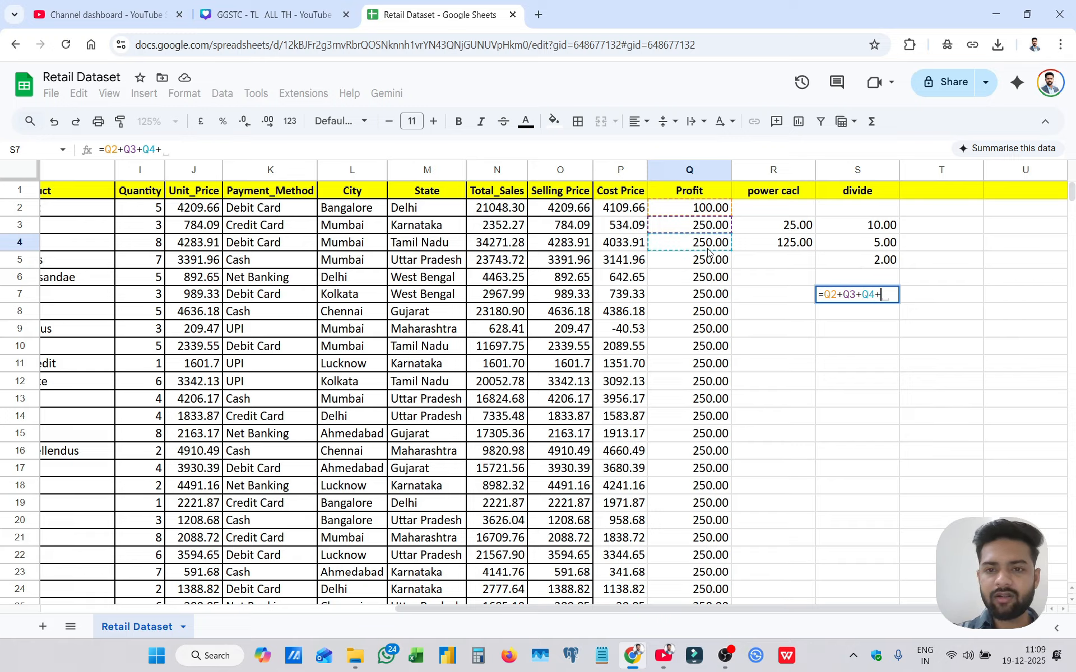
pyautogui.click(711, 264)
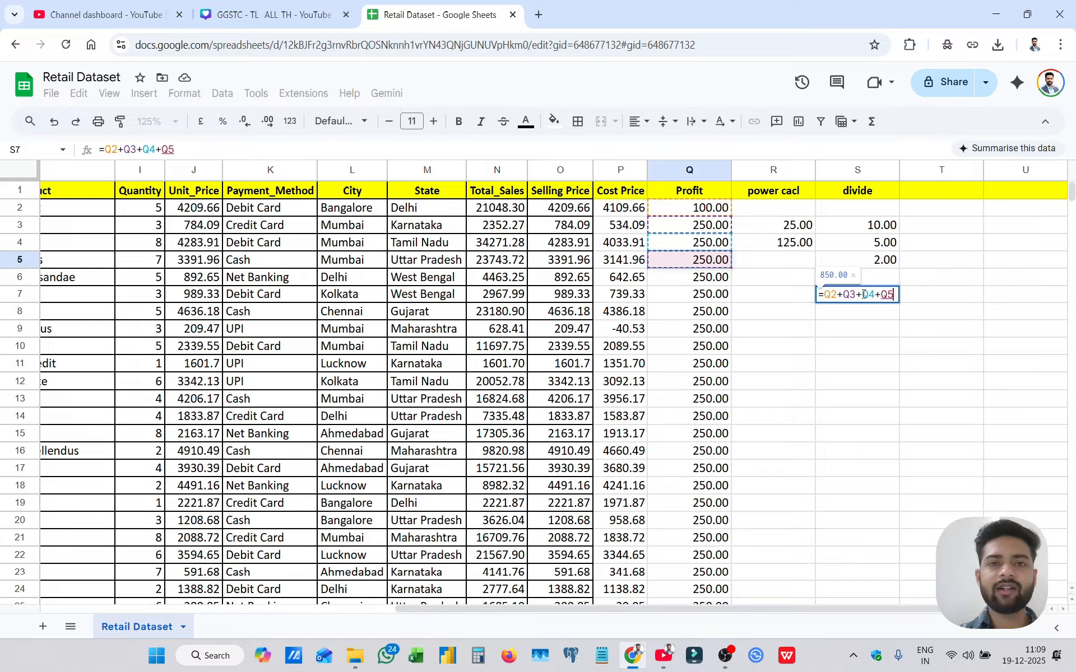
pyautogui.press('Return')
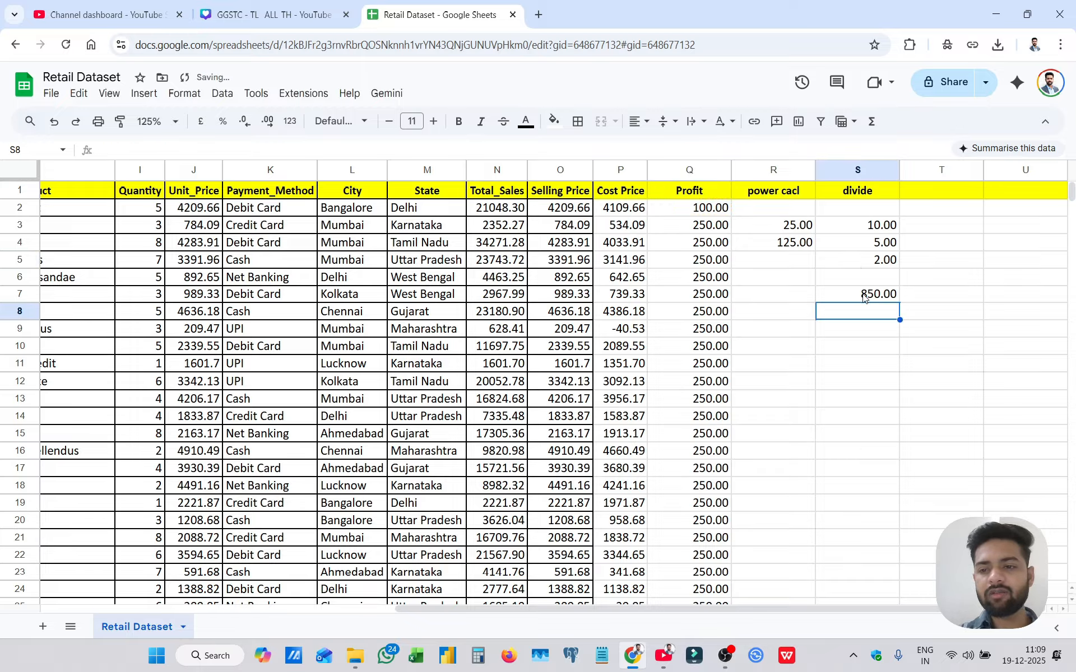
pyautogui.click(864, 297)
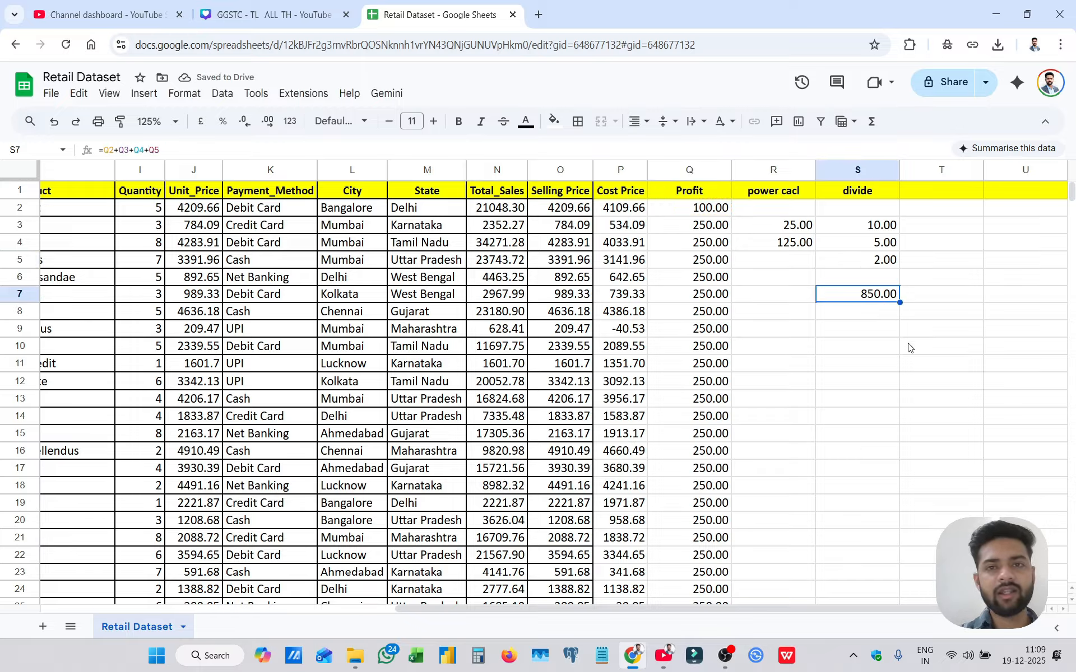
# Calculate the remainder of 13 divided by 2 in cell T7 with the MOD function
pyautogui.click(939, 294)
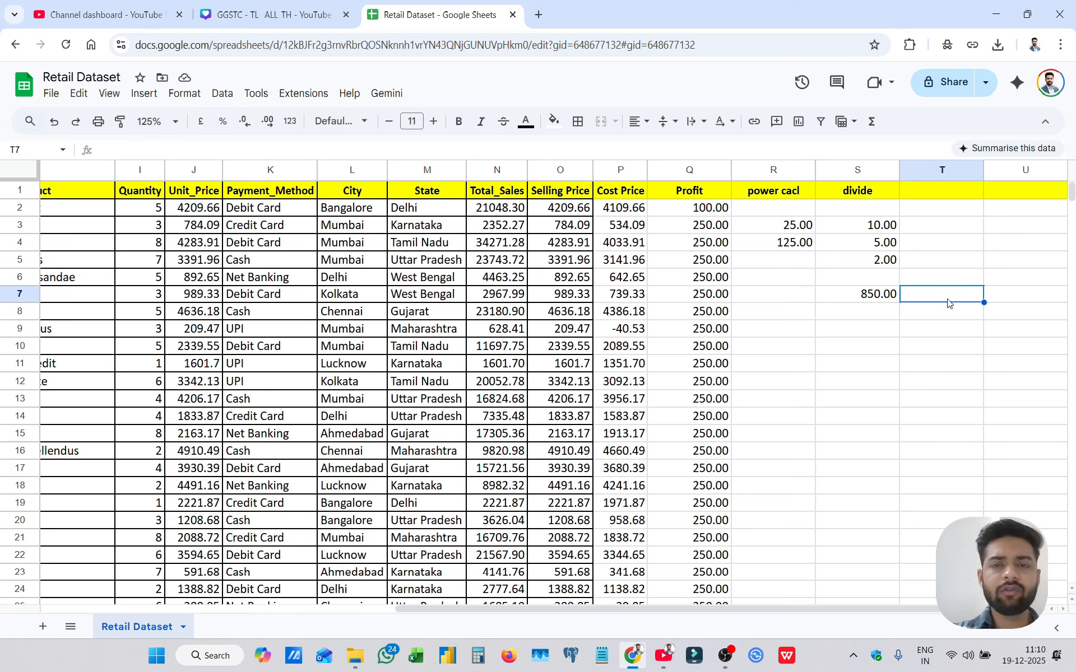
pyautogui.write('=mod')
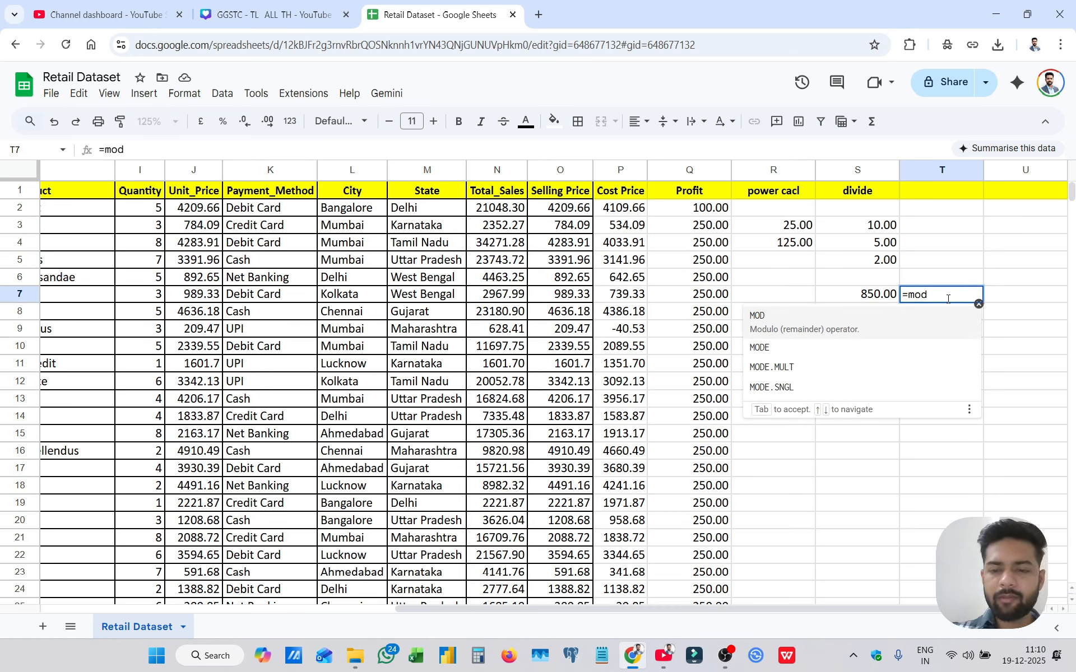
pyautogui.press('Tab')
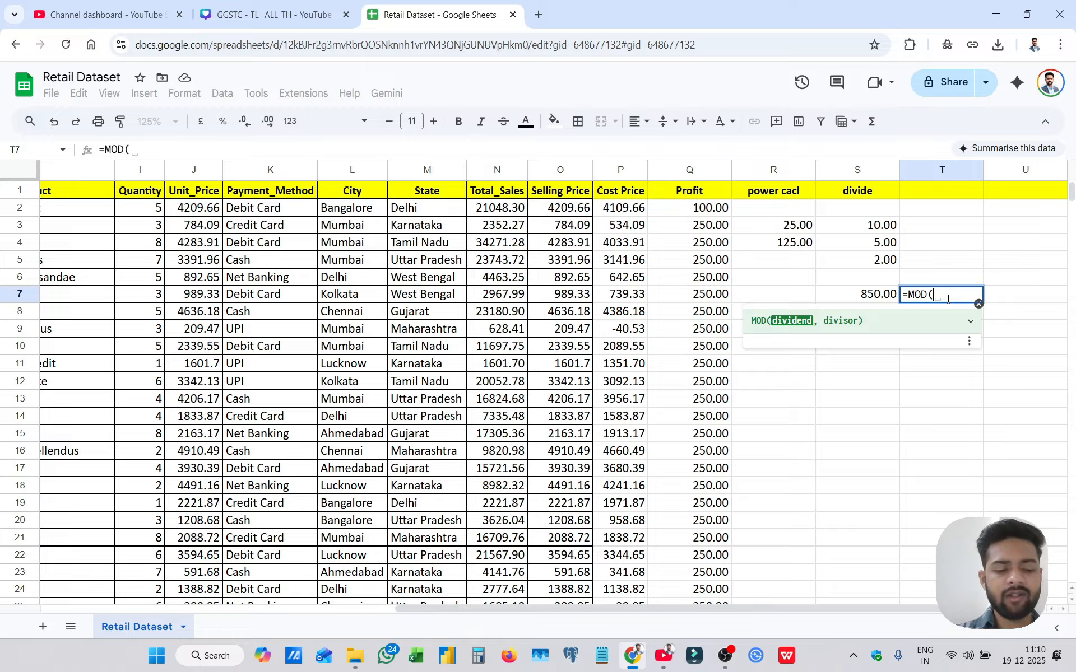
pyautogui.write('13')
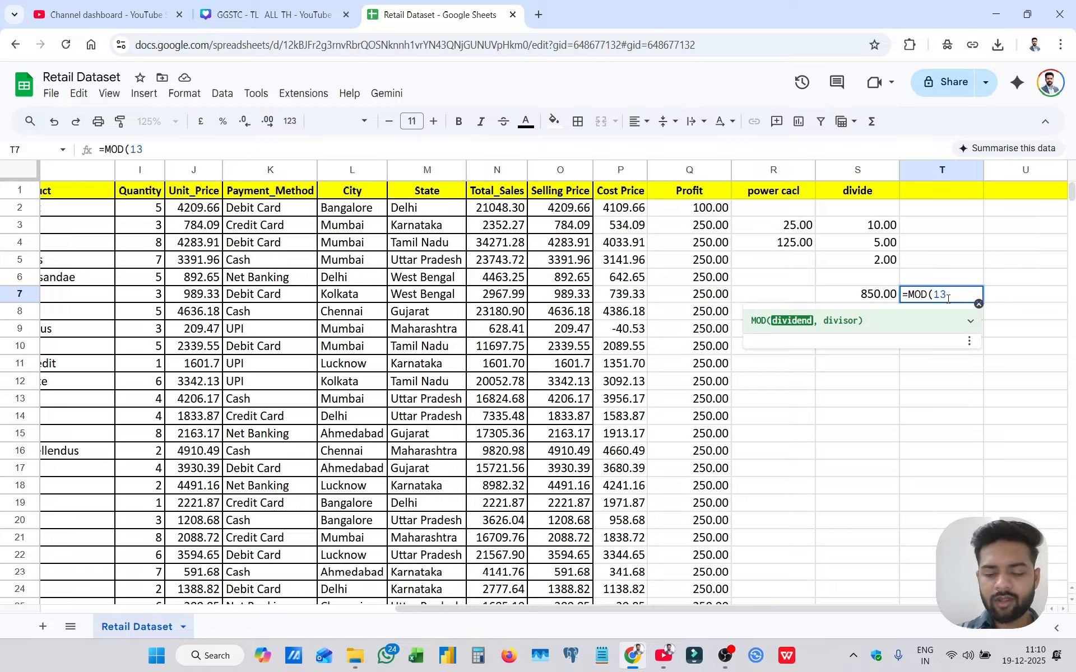
pyautogui.write(',')
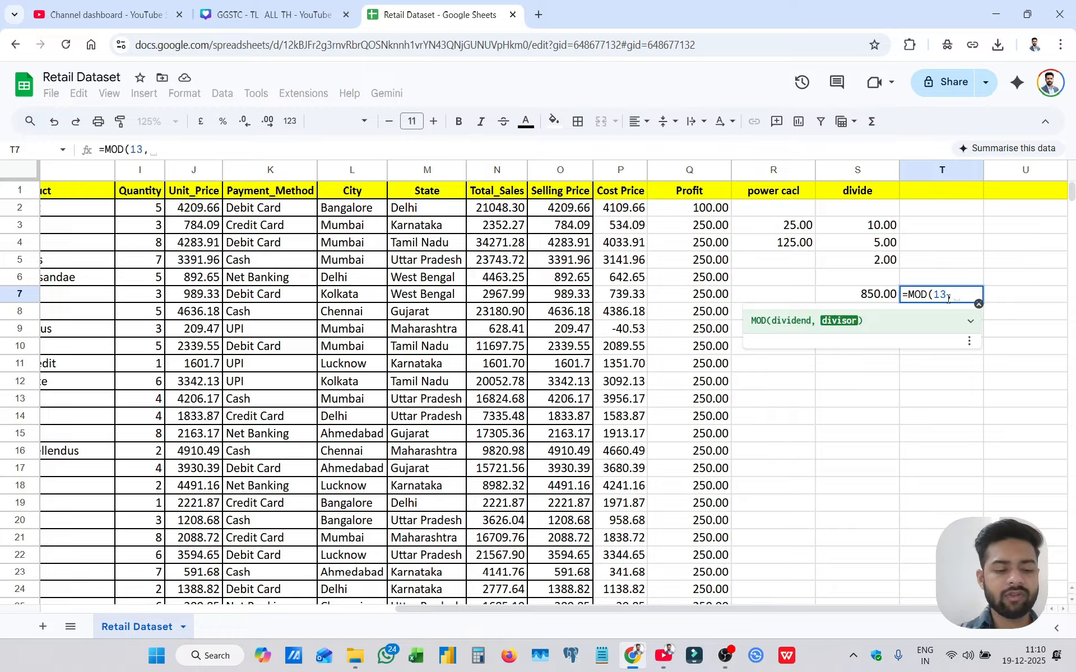
pyautogui.write('2')
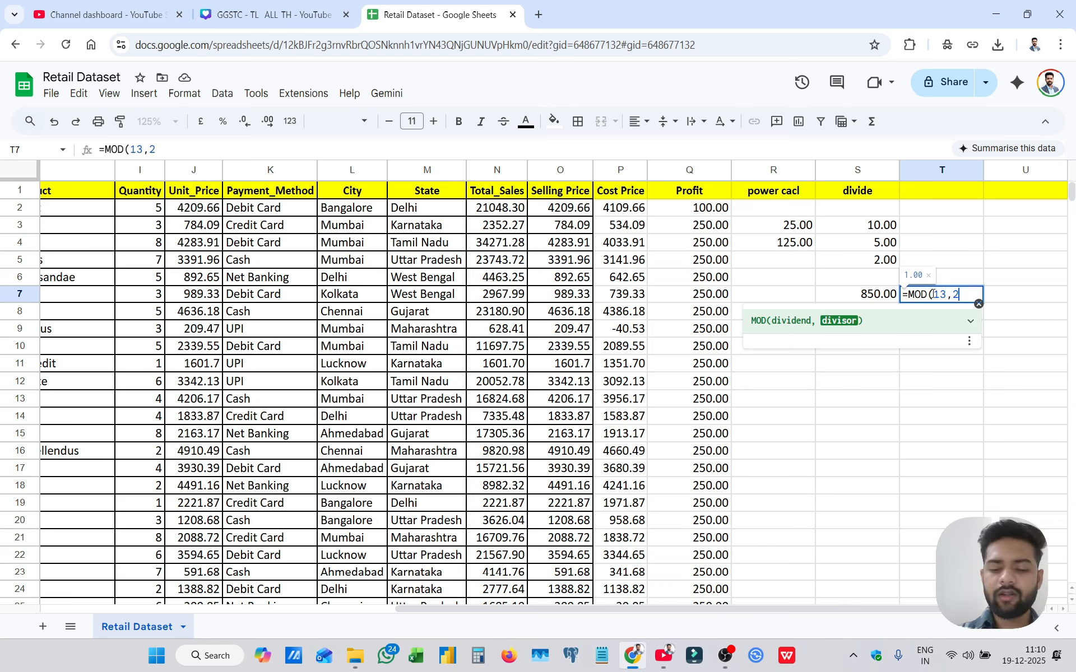
pyautogui.write(')')
pyautogui.press('Return')
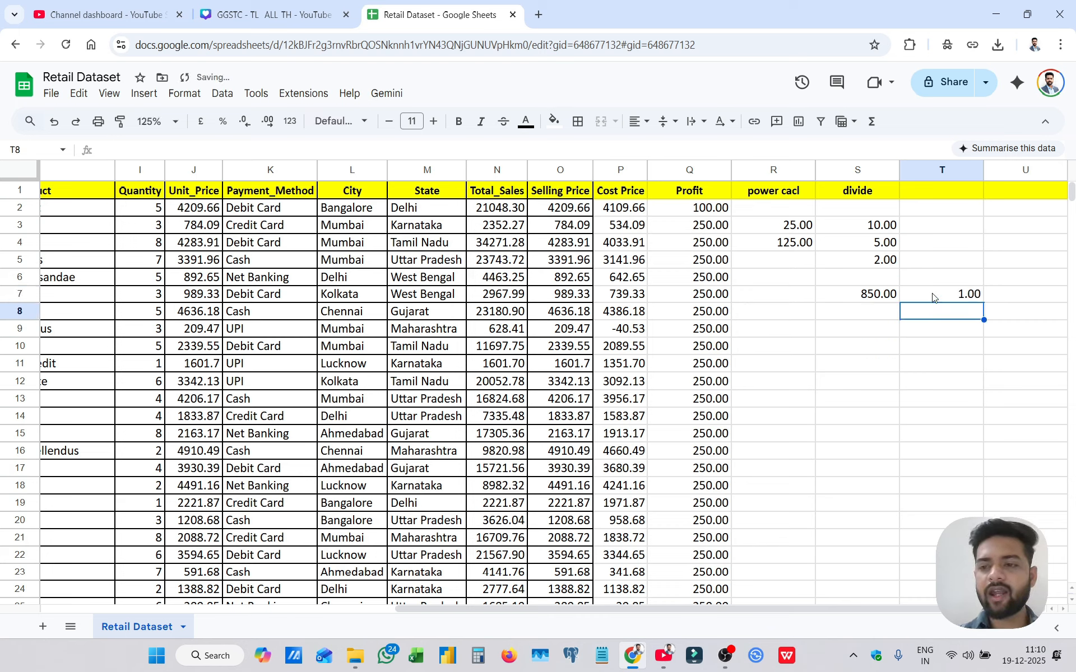
pyautogui.click(957, 297)
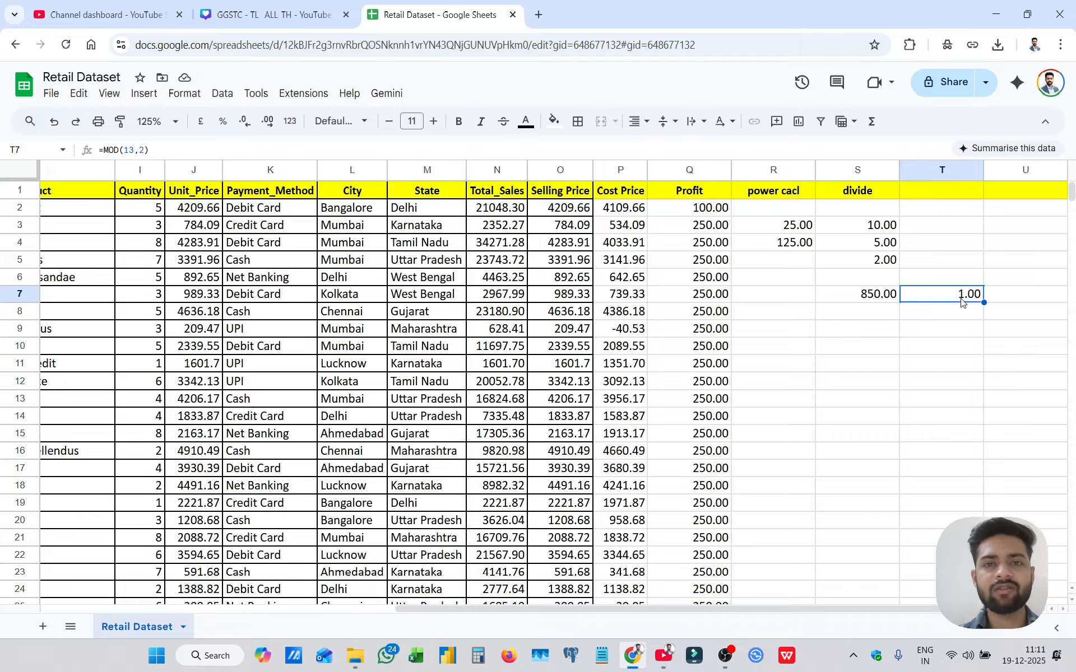
# Calculate the remainder of 23 divided by 10 in cell T8 with the MOD function
pyautogui.click(962, 313)
pyautogui.write('=mod')
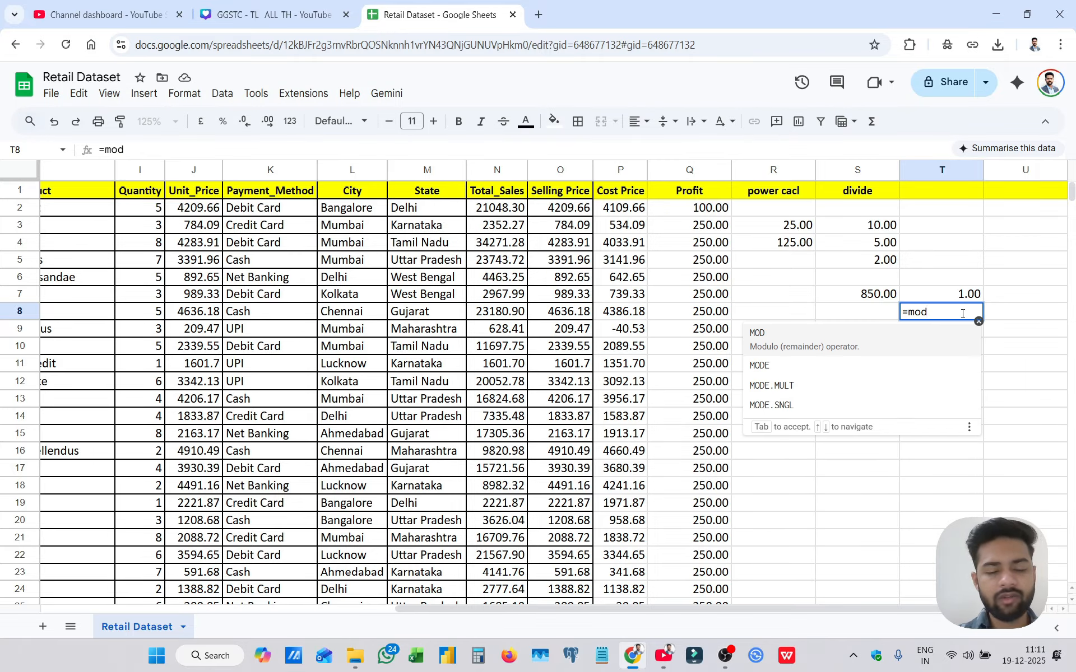
pyautogui.press('Tab')
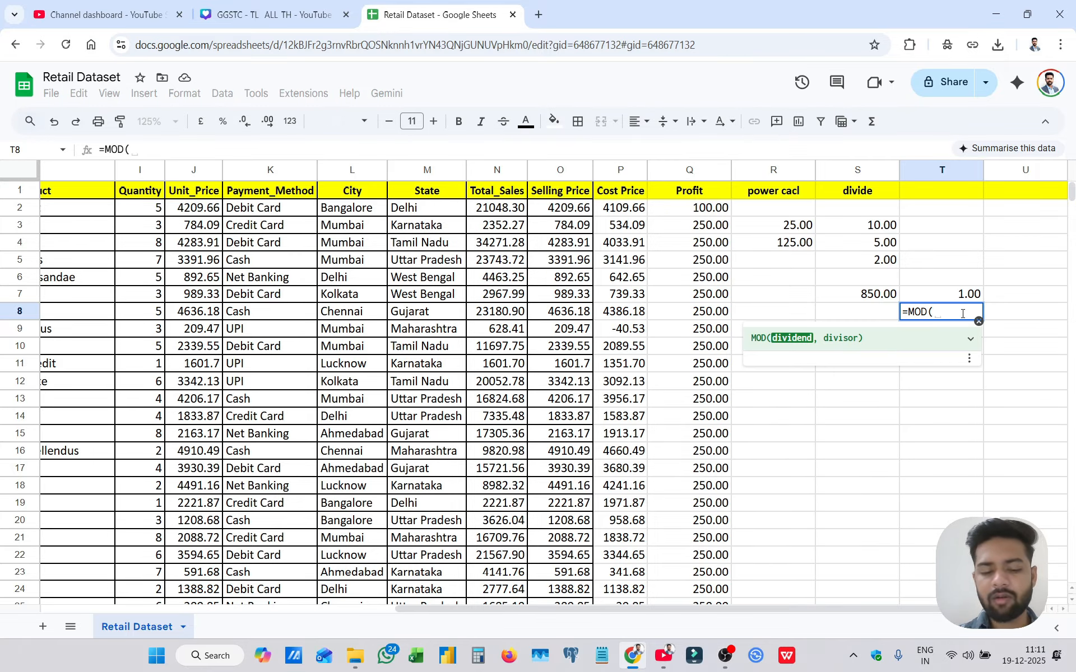
pyautogui.write('23')
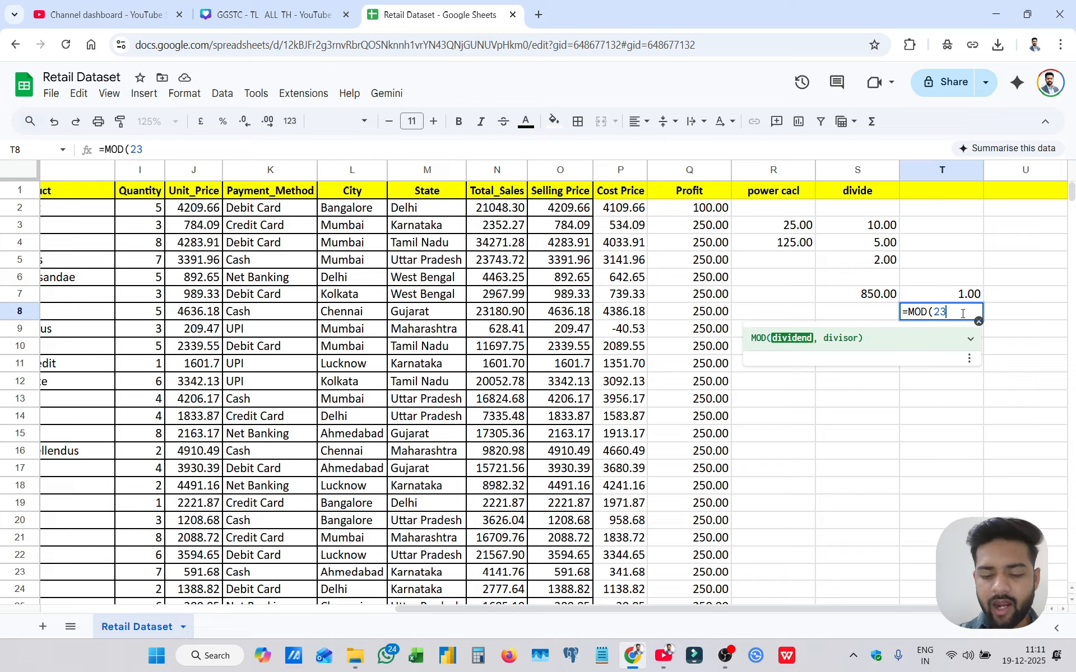
pyautogui.write(',10')
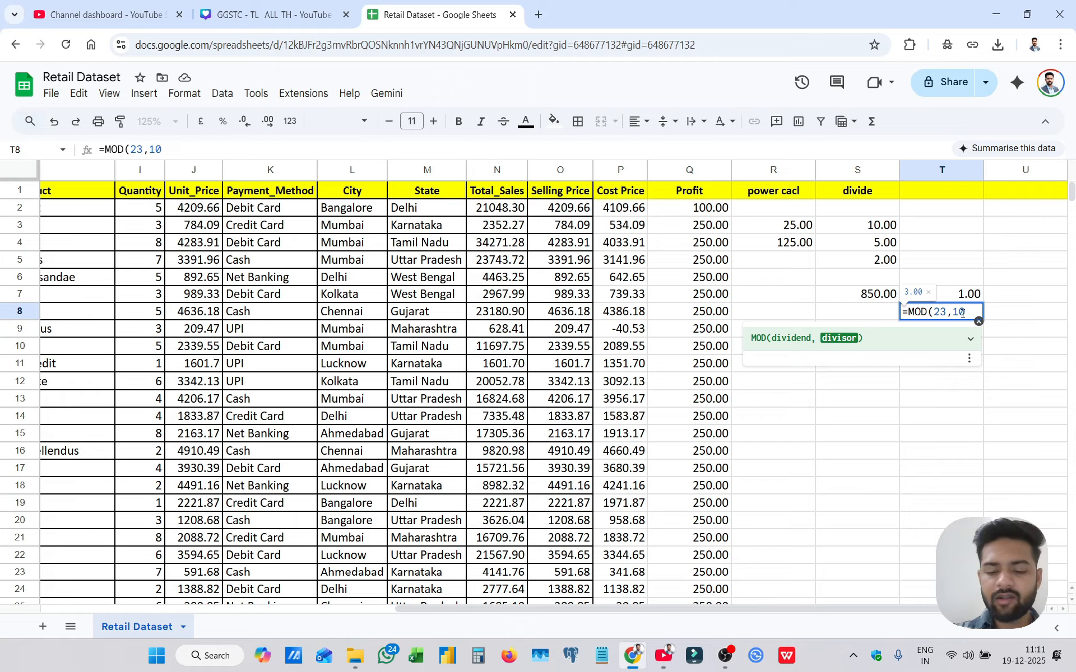
pyautogui.write(')')
pyautogui.press('Return')
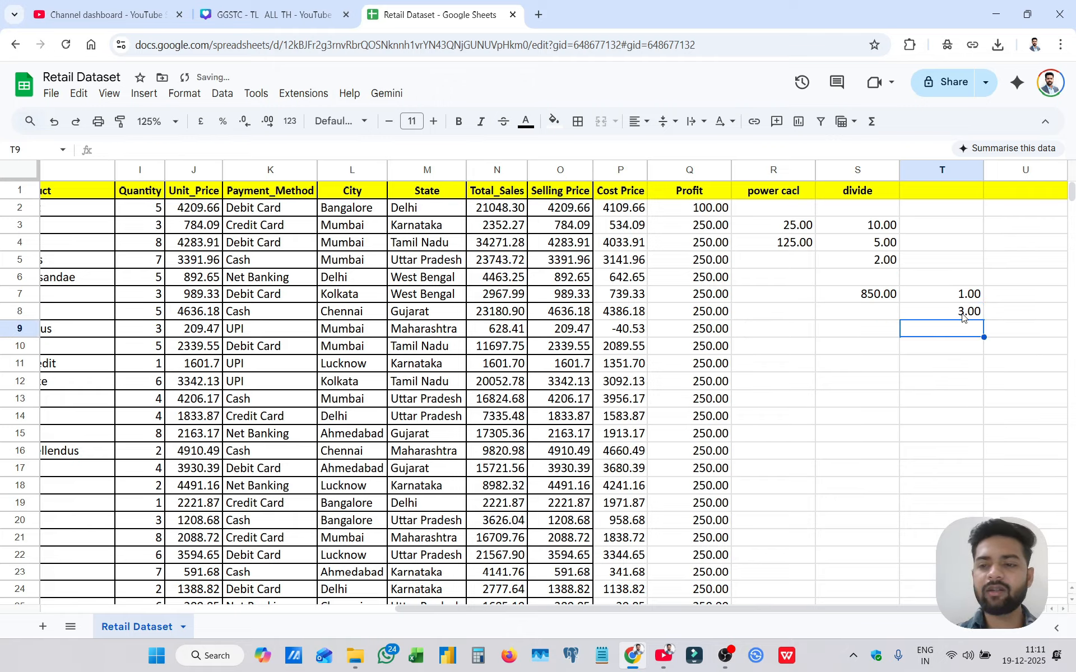
pyautogui.press('Up')
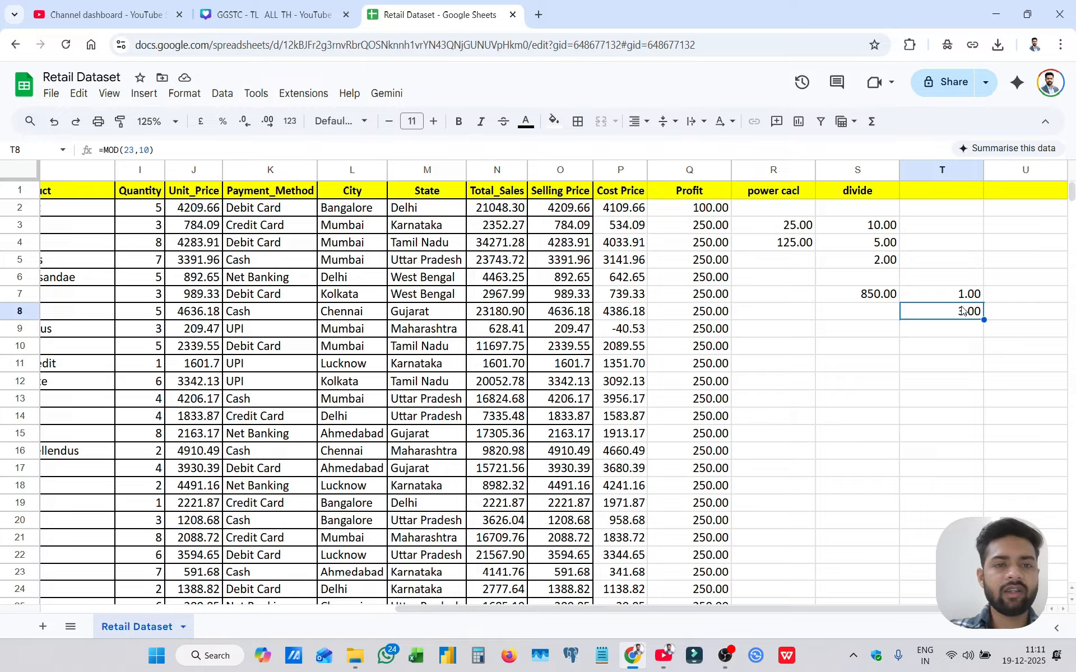
# Reduce the number format of columns R to T by two decimal places so values show as whole numbers
pyautogui.moveTo(811, 165); pyautogui.dragTo(917, 166)
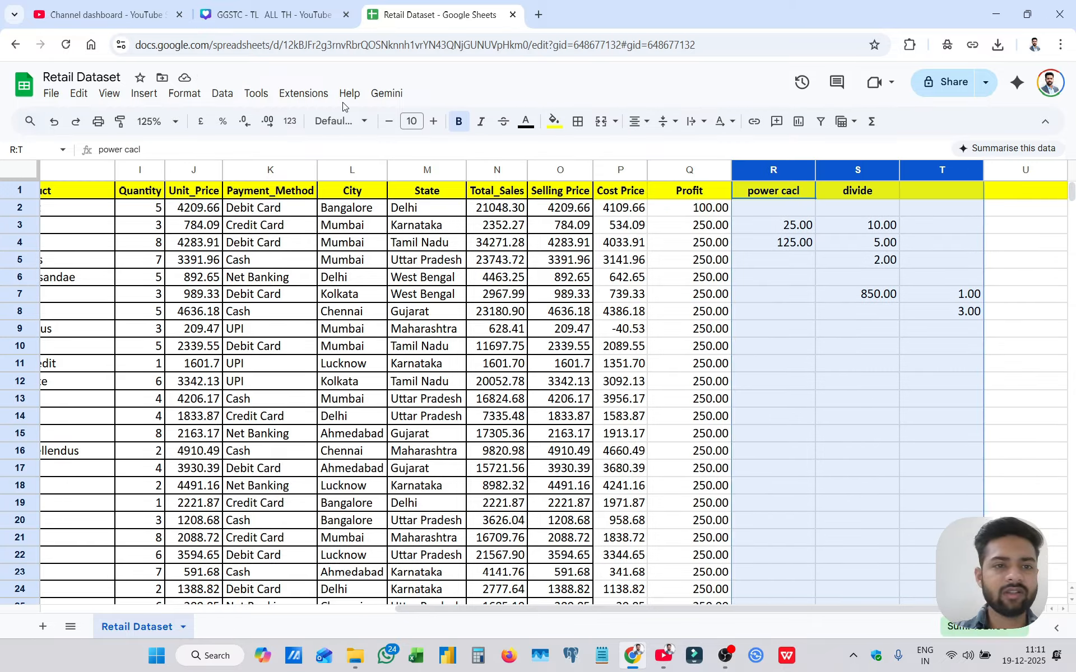
pyautogui.click(250, 122)
pyautogui.click(250, 122)
pyautogui.click(933, 312)
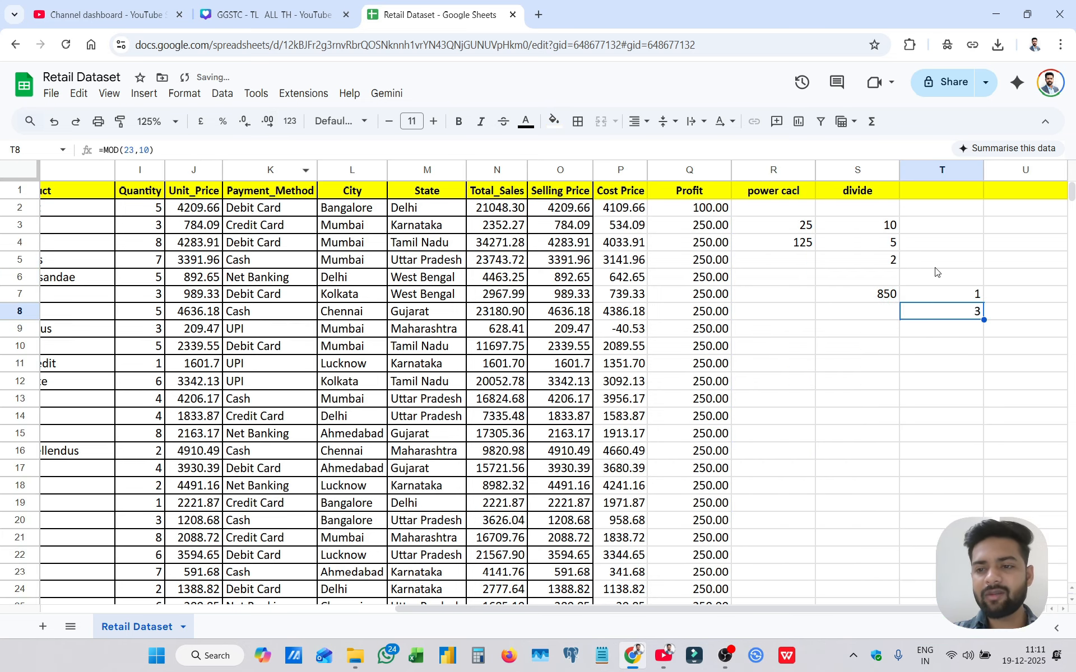
# Clear the practice headings and calculations from the range R1:T8
pyautogui.moveTo(746, 173); pyautogui.dragTo(913, 173)
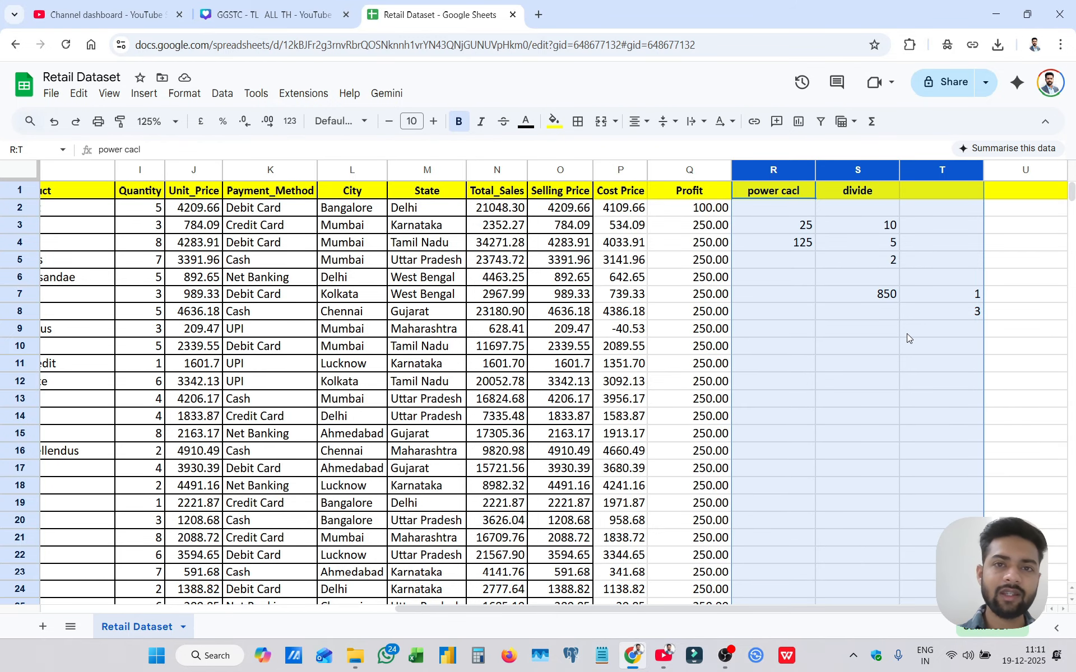
pyautogui.keyDown('shift'); pyautogui.click(972, 315); pyautogui.keyUp('shift')
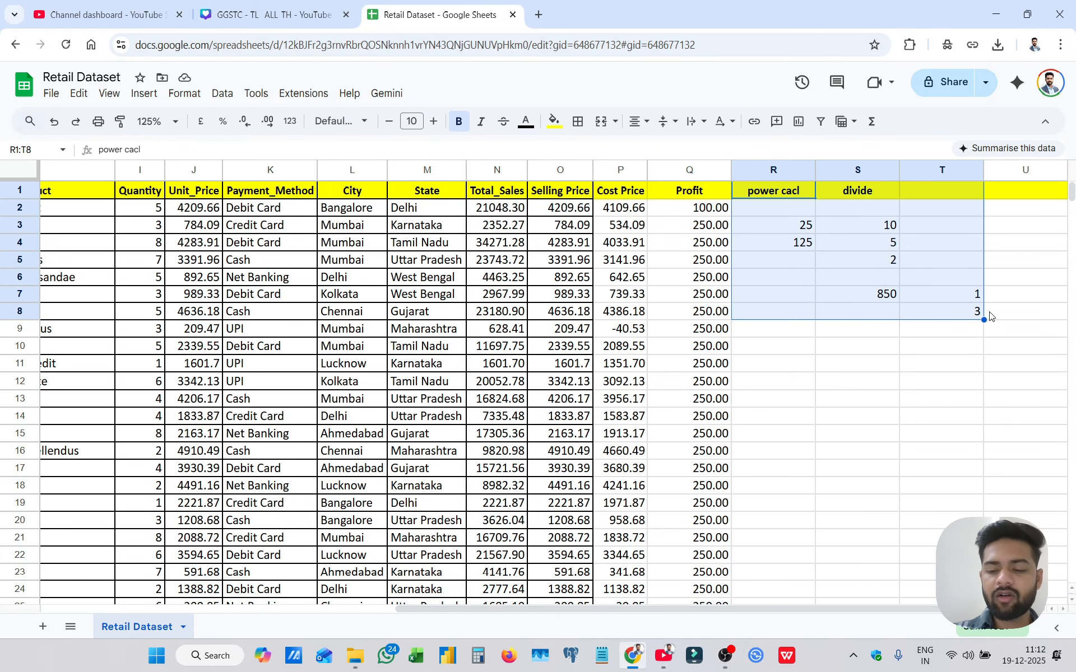
pyautogui.press('Delete')
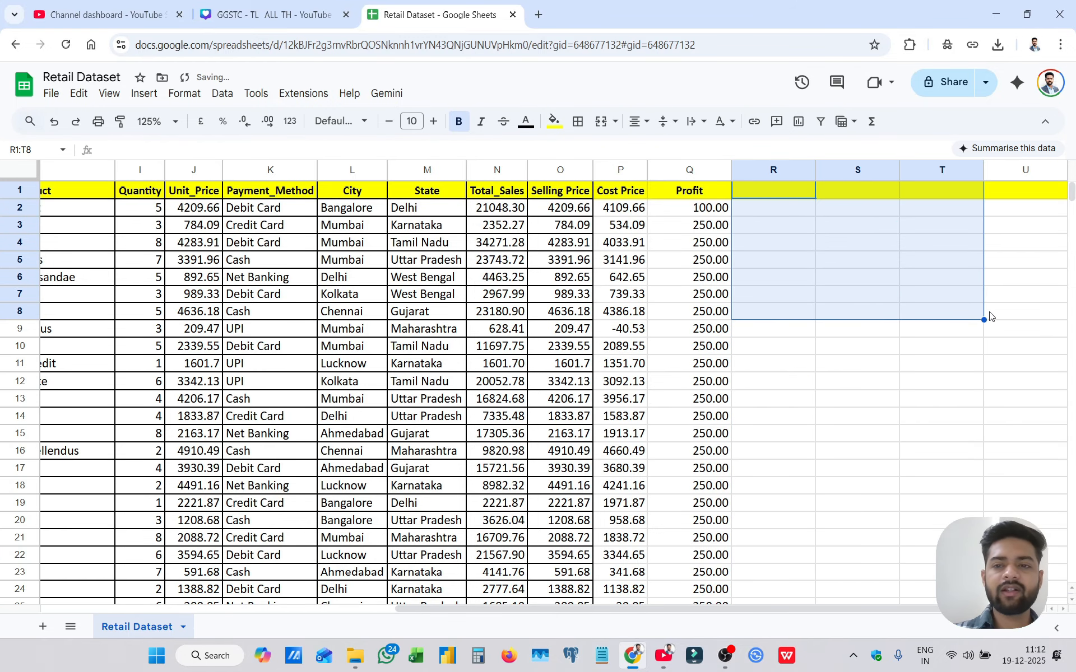
# Enter the formula =2+5*2 in cell S6 to demonstrate the default order of operations
pyautogui.click(828, 277)
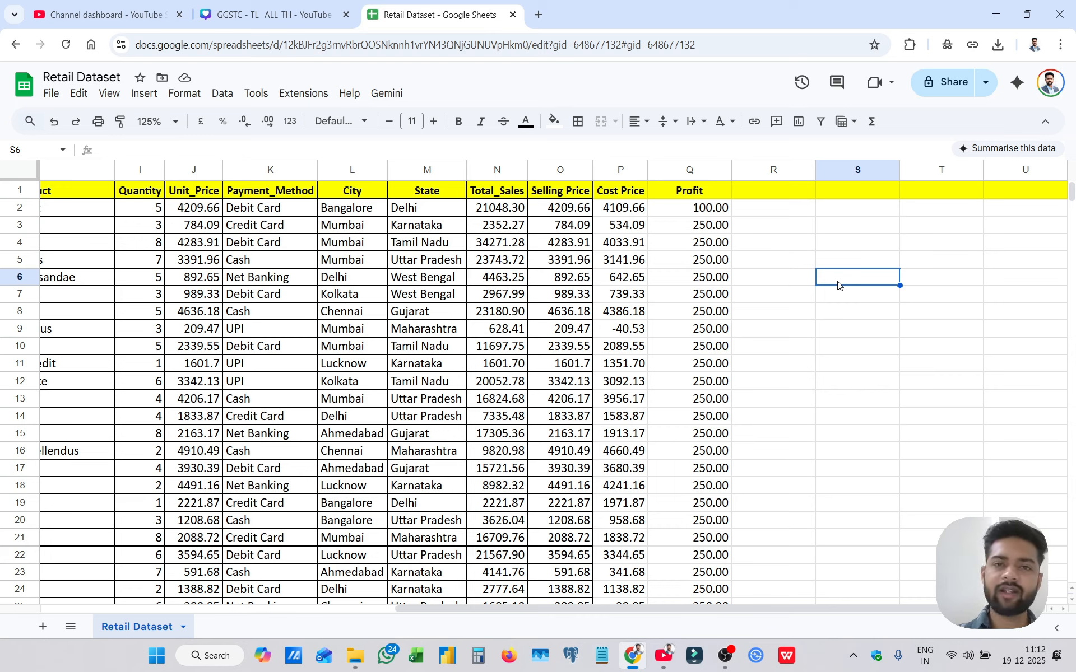
pyautogui.write('=')
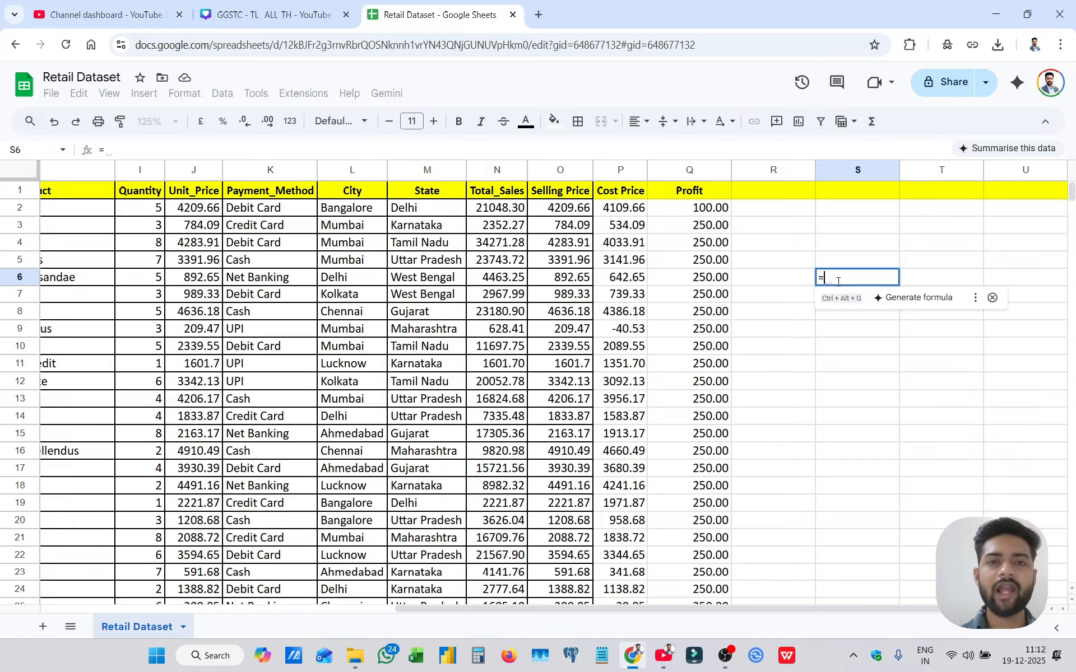
pyautogui.write('2+5')
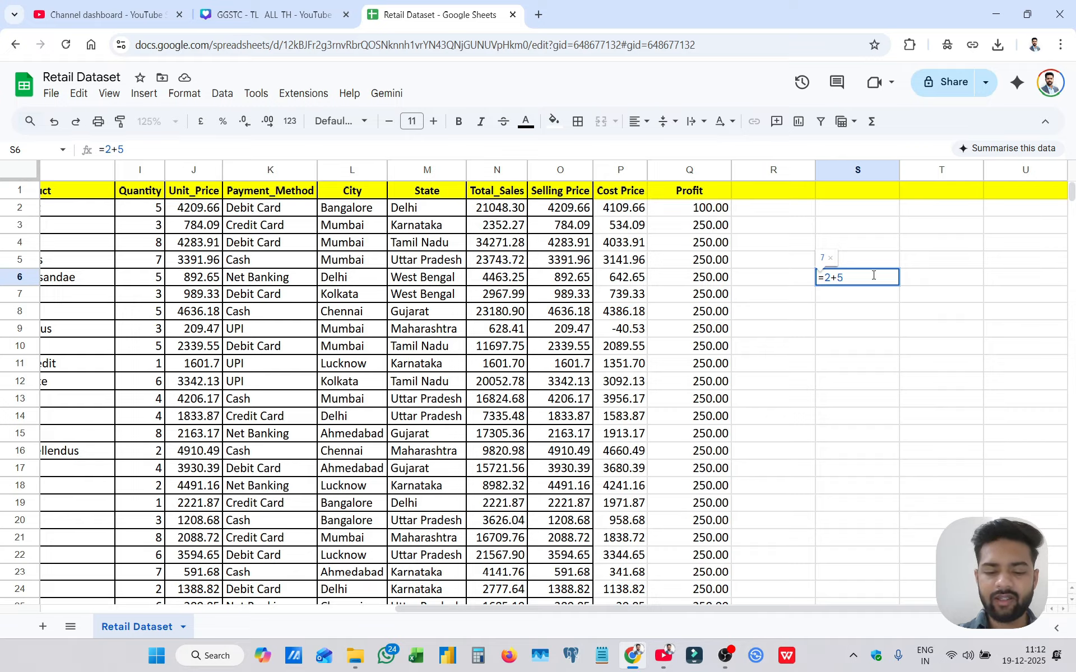
pyautogui.write('*2')
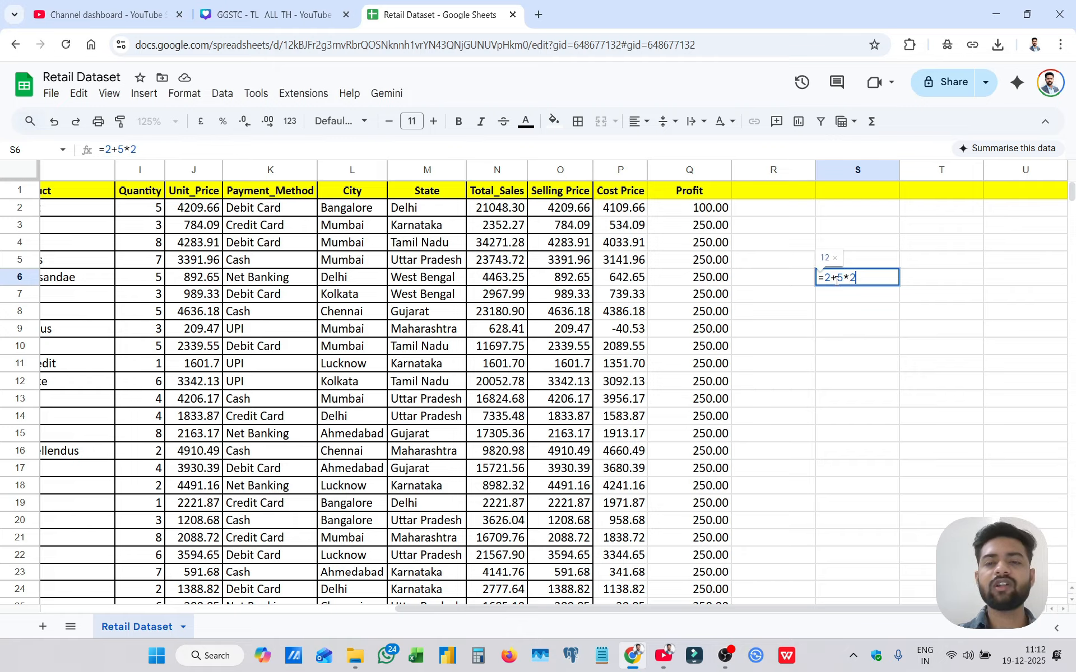
pyautogui.moveTo(837, 280); pyautogui.dragTo(863, 280)
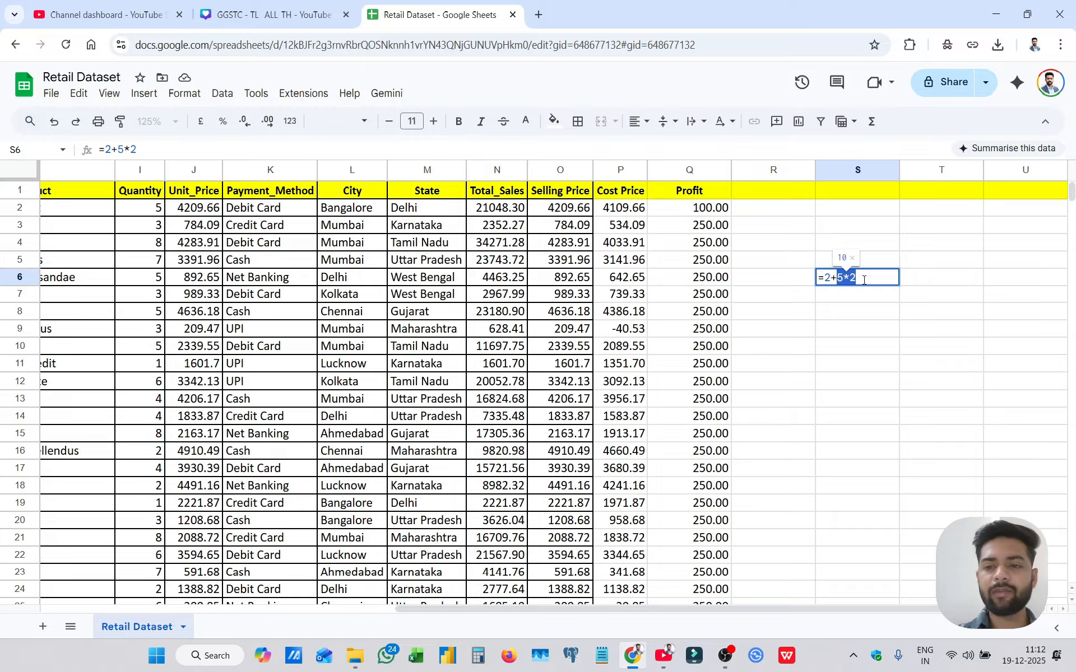
pyautogui.press('Return')
pyautogui.click(863, 278)
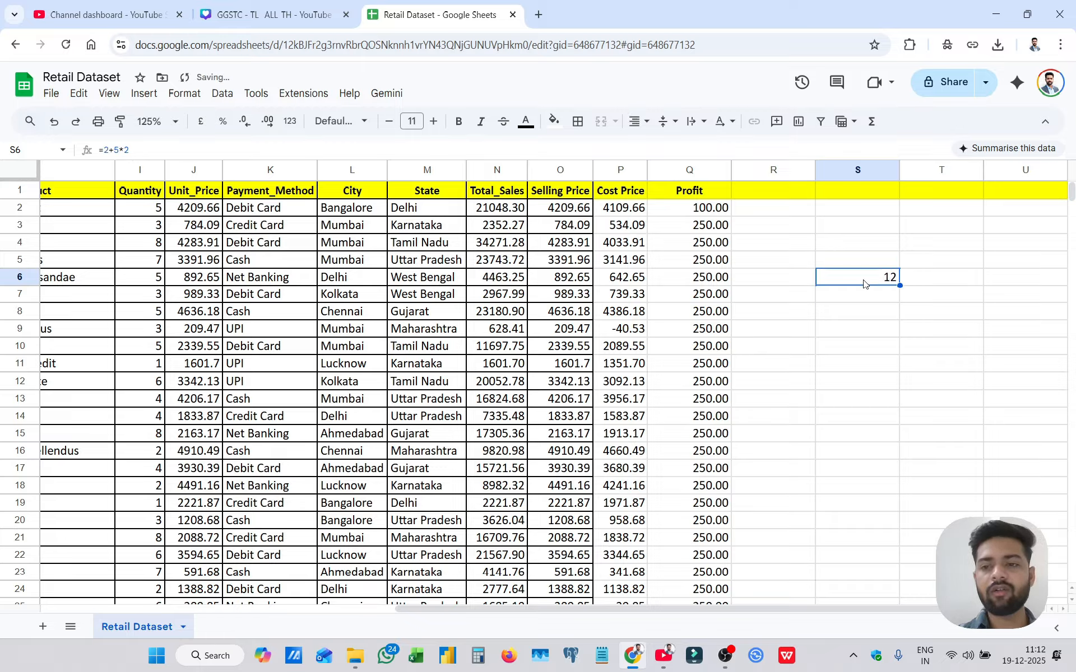
# Change the formula in cell S6 to =(2+5)*2 so the addition is calculated first, and reopen it for review
pyautogui.doubleClick(856, 277)
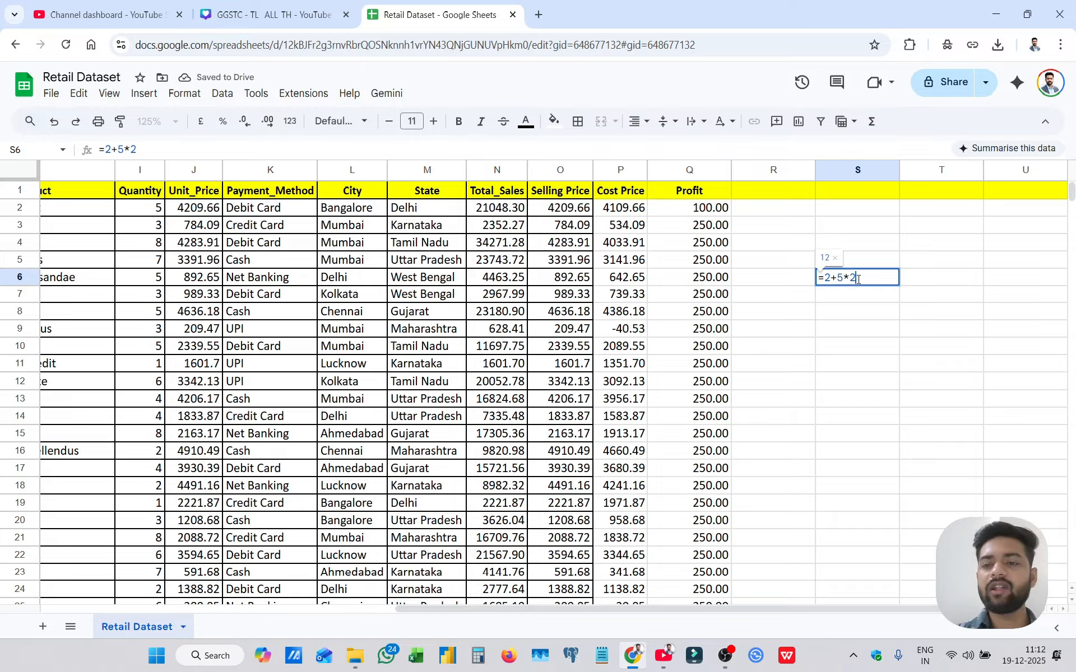
pyautogui.click(844, 276)
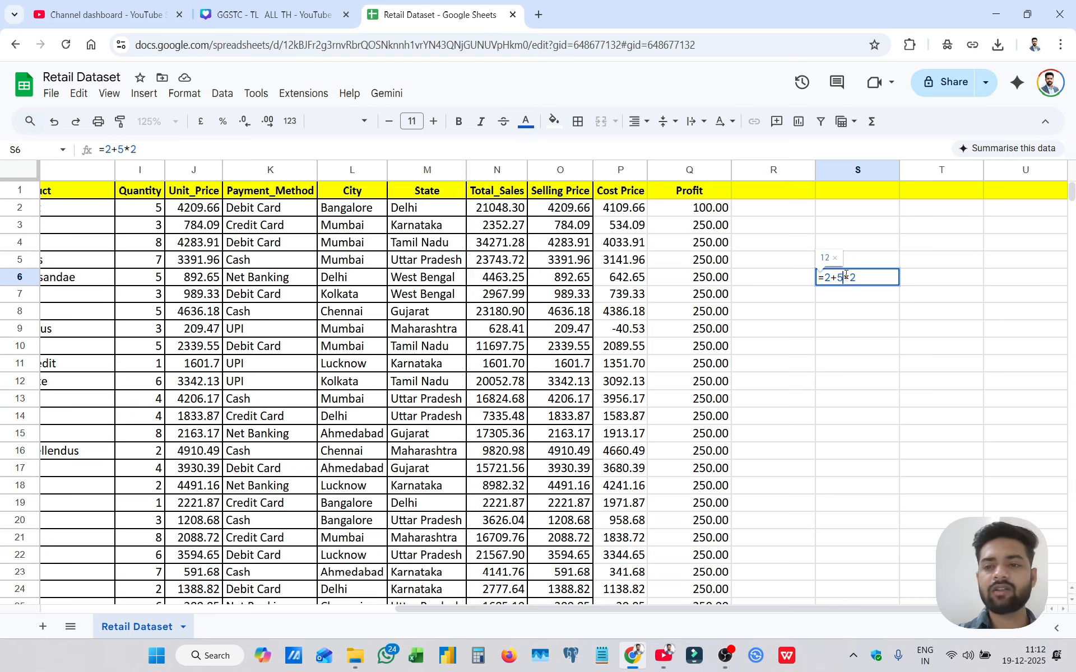
pyautogui.write(')')
pyautogui.press('Left')
pyautogui.press('Left')
pyautogui.press('Left')
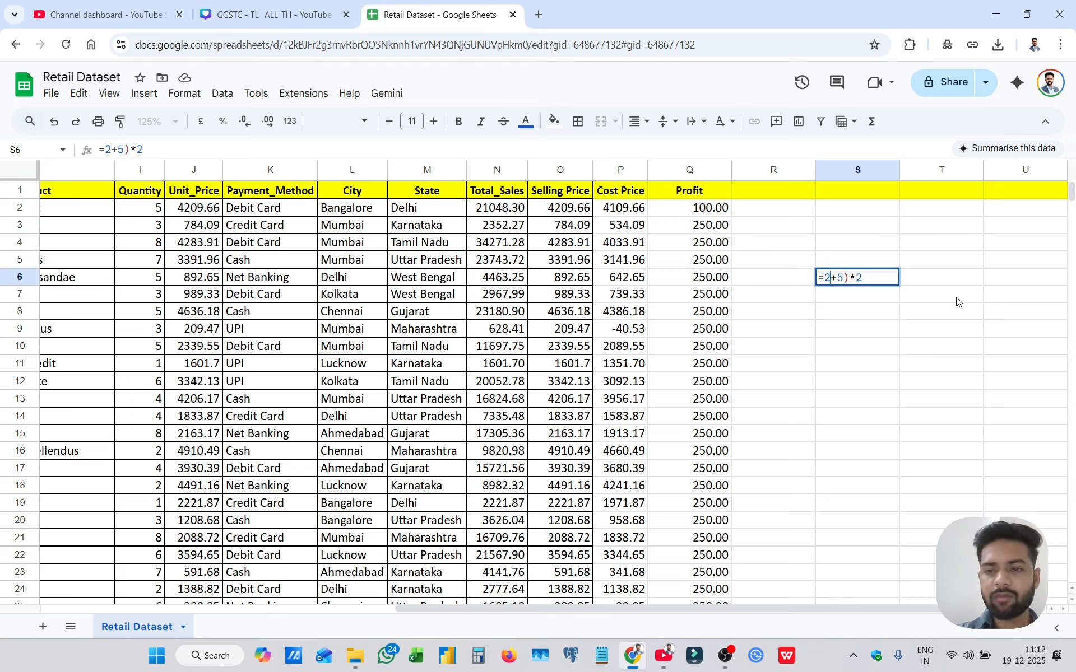
pyautogui.write('(')
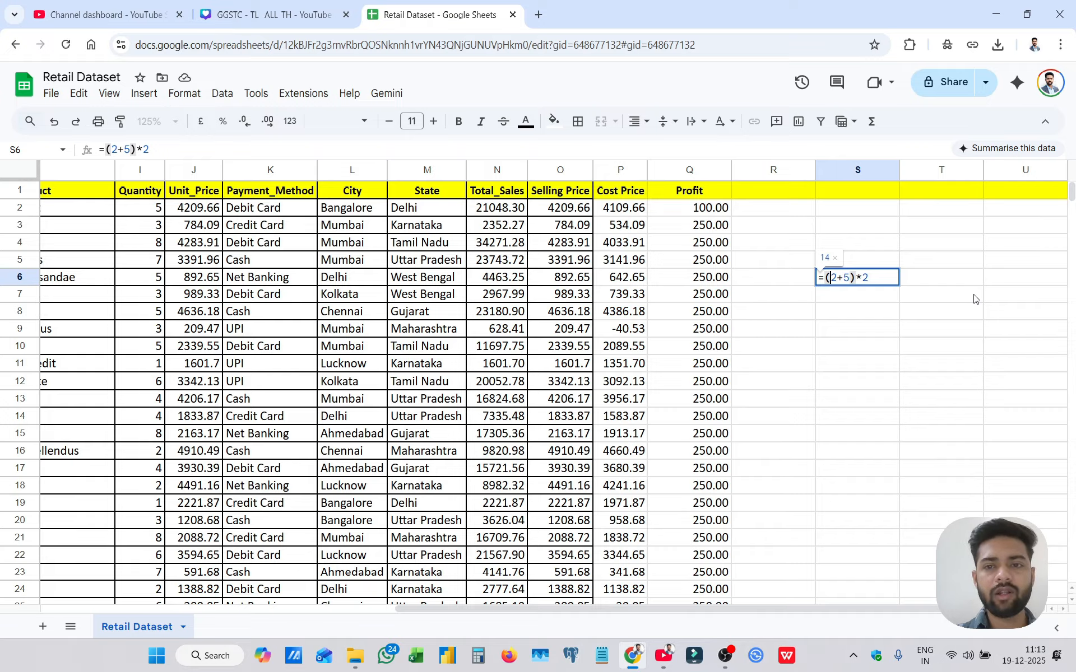
pyautogui.press('Return')
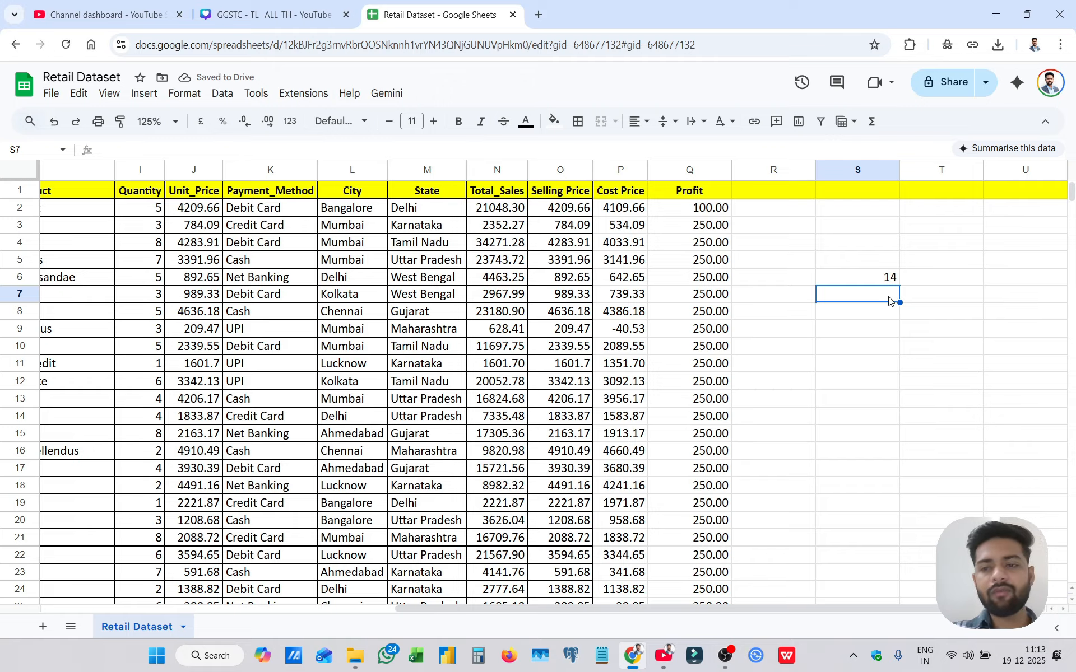
pyautogui.doubleClick(853, 279)
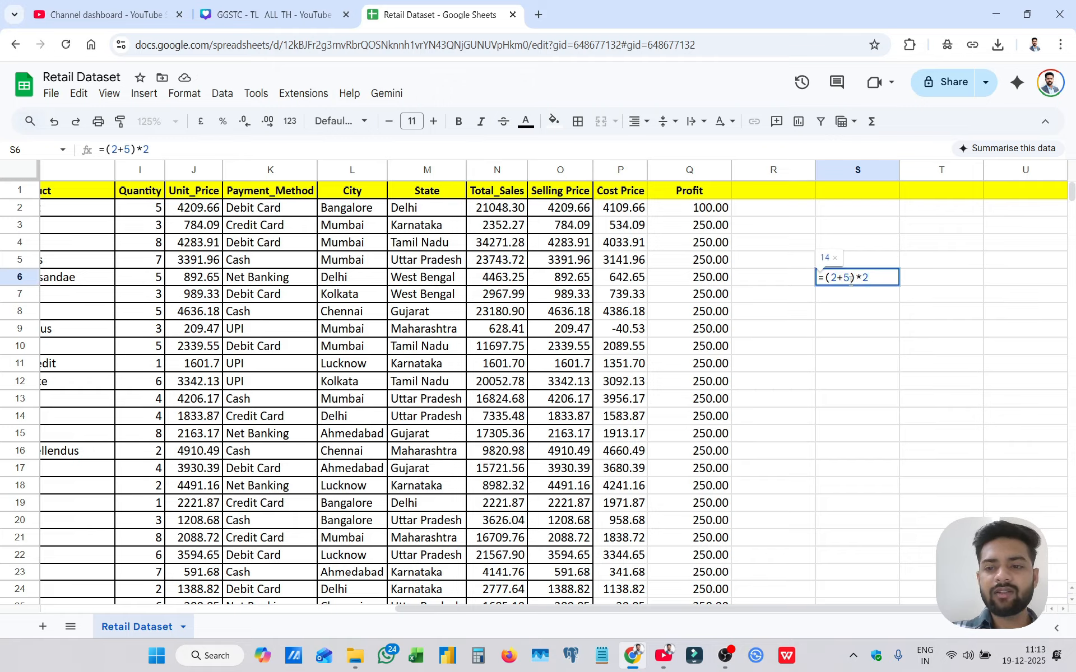